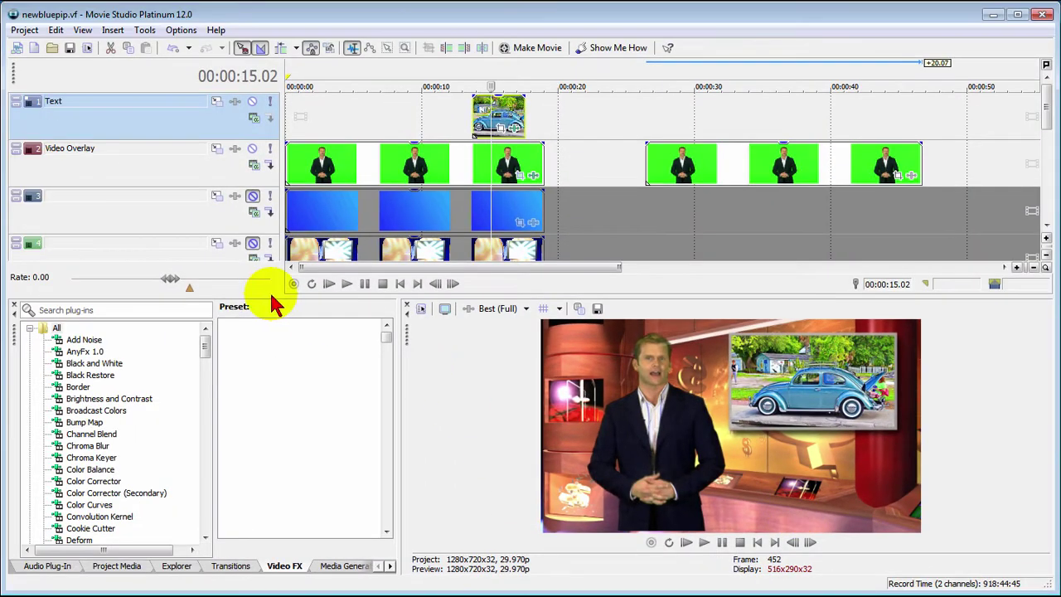
Confirm the project is HDV 720-30p, 1280x720 at 29.970 fps, then close Project Properties.
left_click(25, 30)
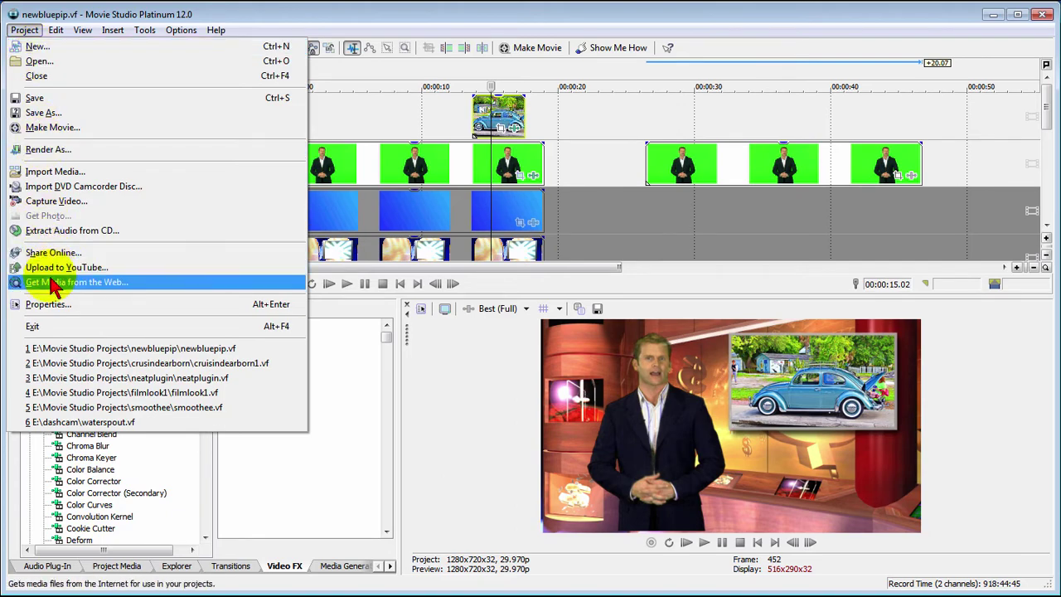
left_click(49, 306)
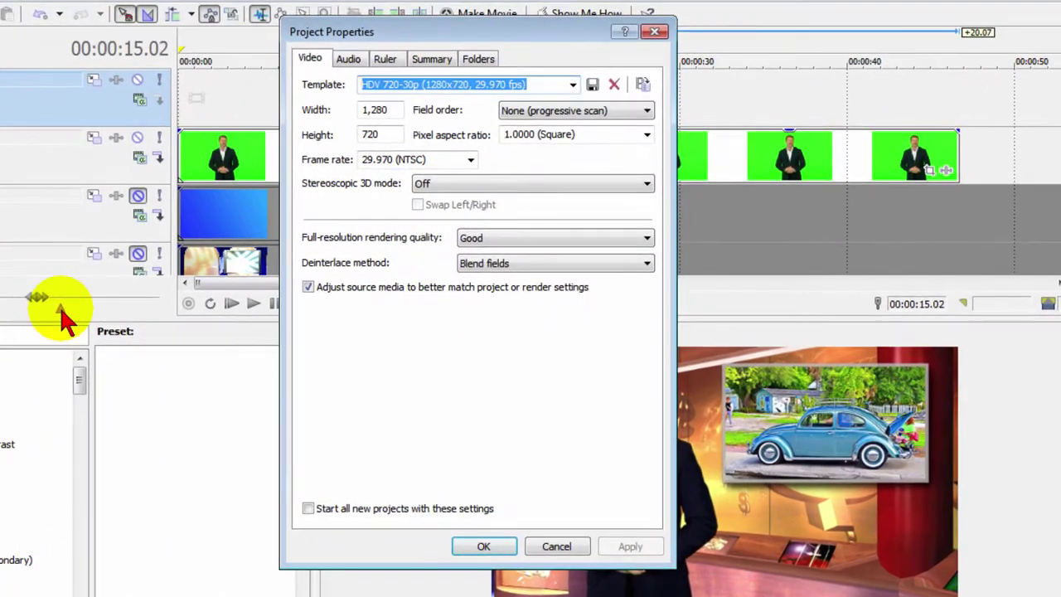
left_click_drag(477, 37, 279, 28)
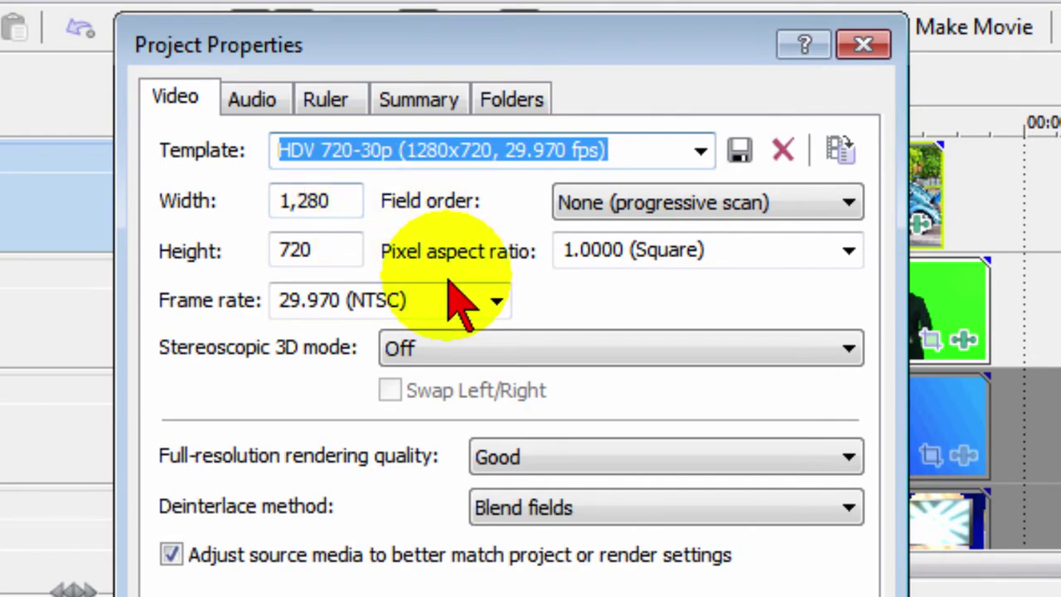
left_click(862, 48)
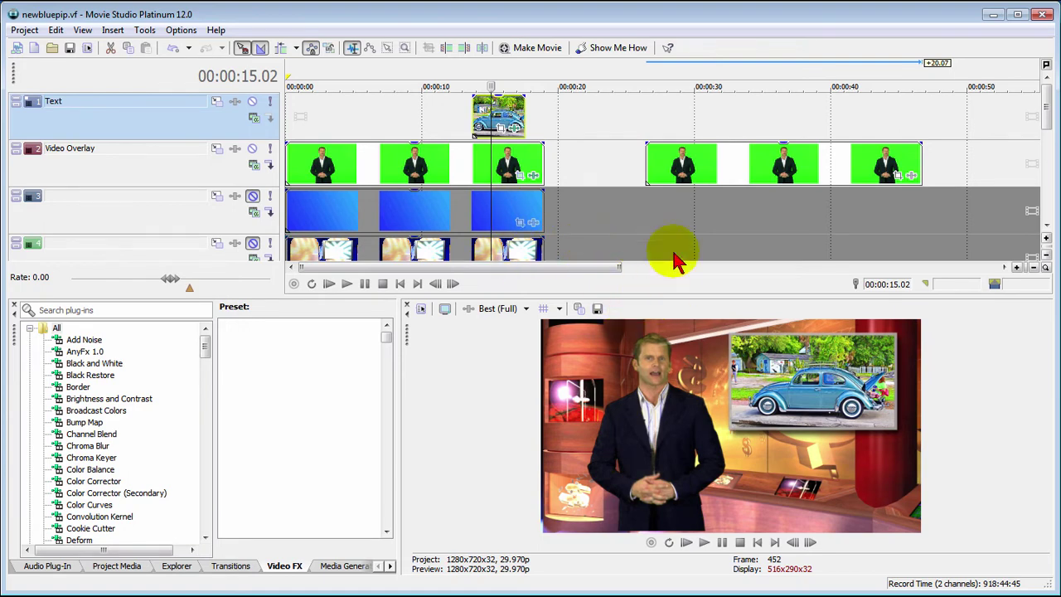
Add Sony Chroma Blur then Sony Chroma Keyer to the later presenter clip at 00:00:42.23.
left_click(723, 185)
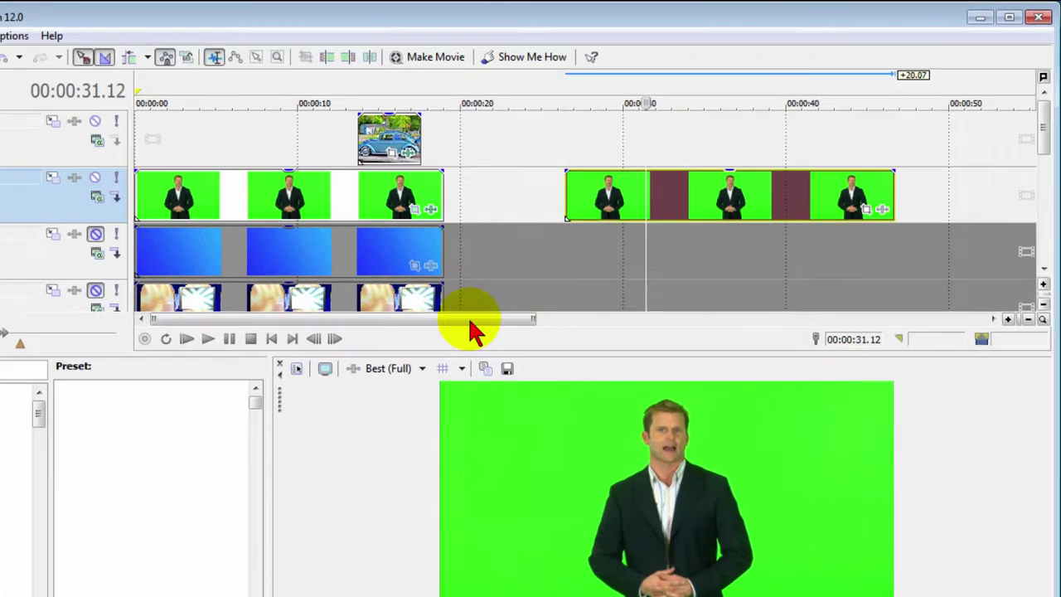
left_click(864, 186)
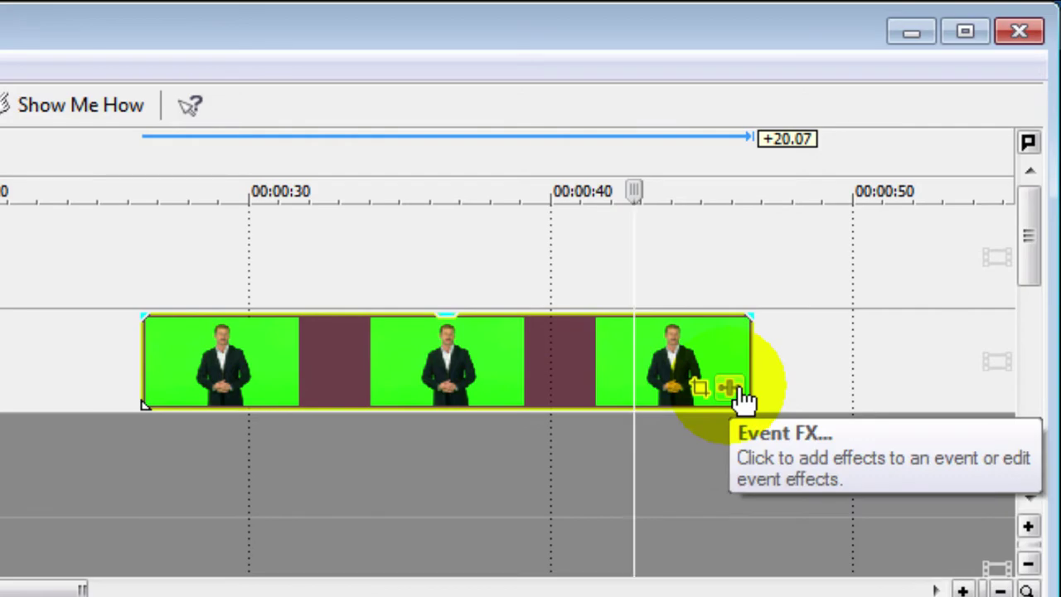
left_click(742, 400)
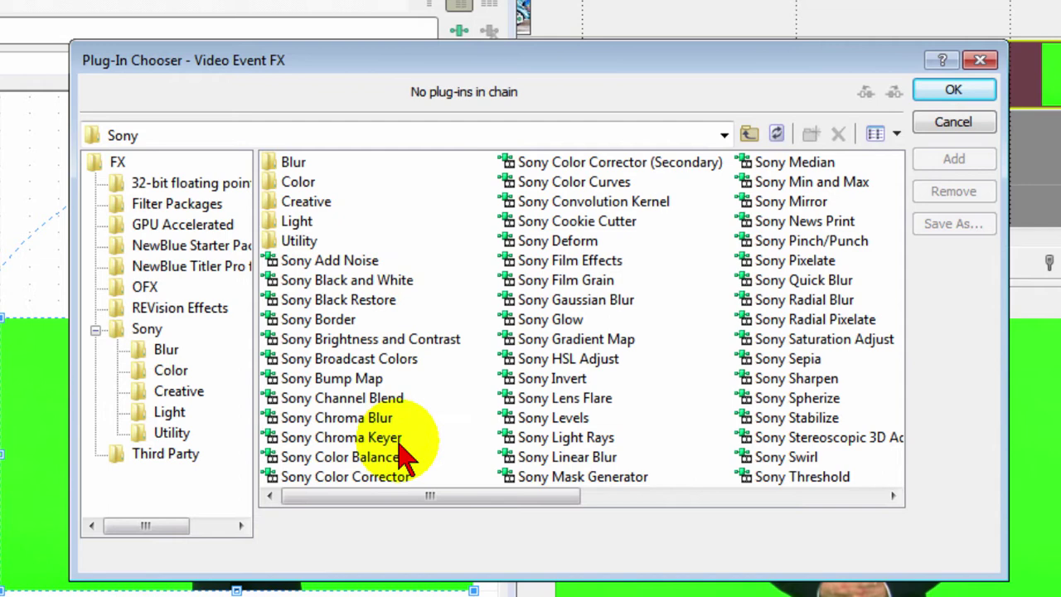
double_click(364, 418)
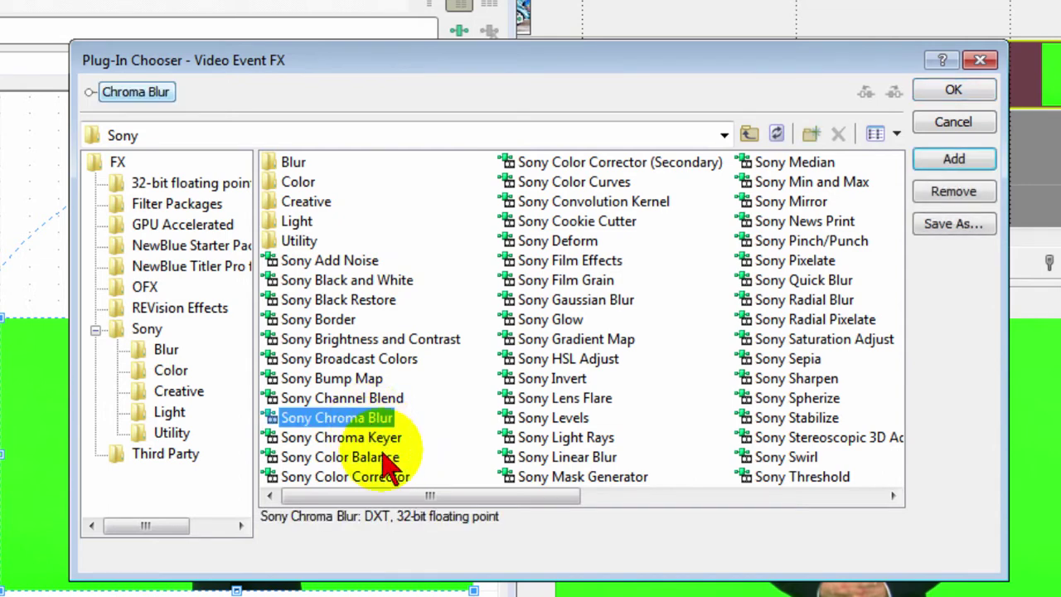
left_click(383, 437)
double_click(383, 438)
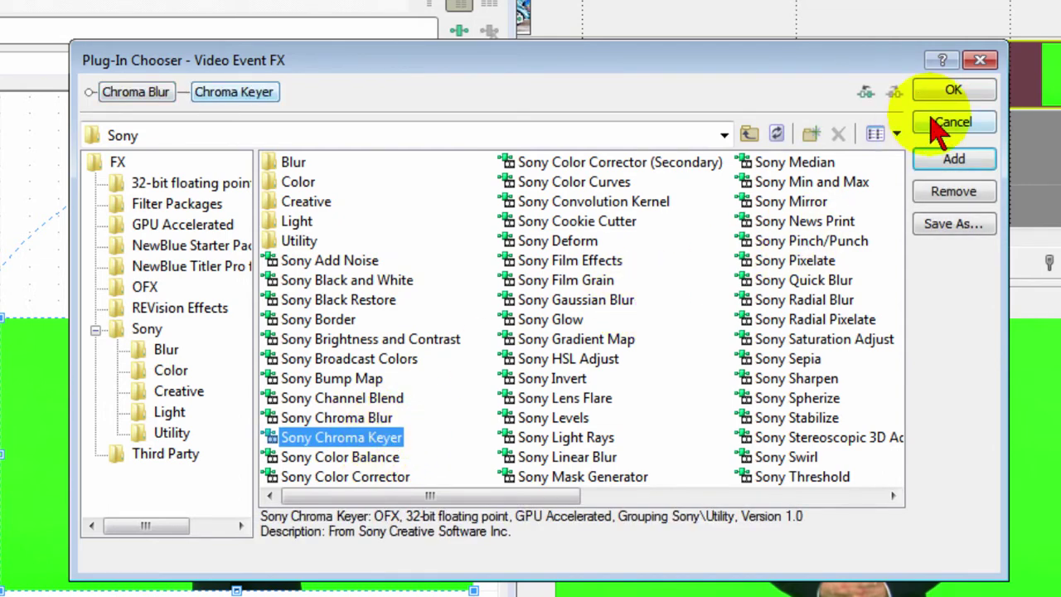
left_click(966, 94)
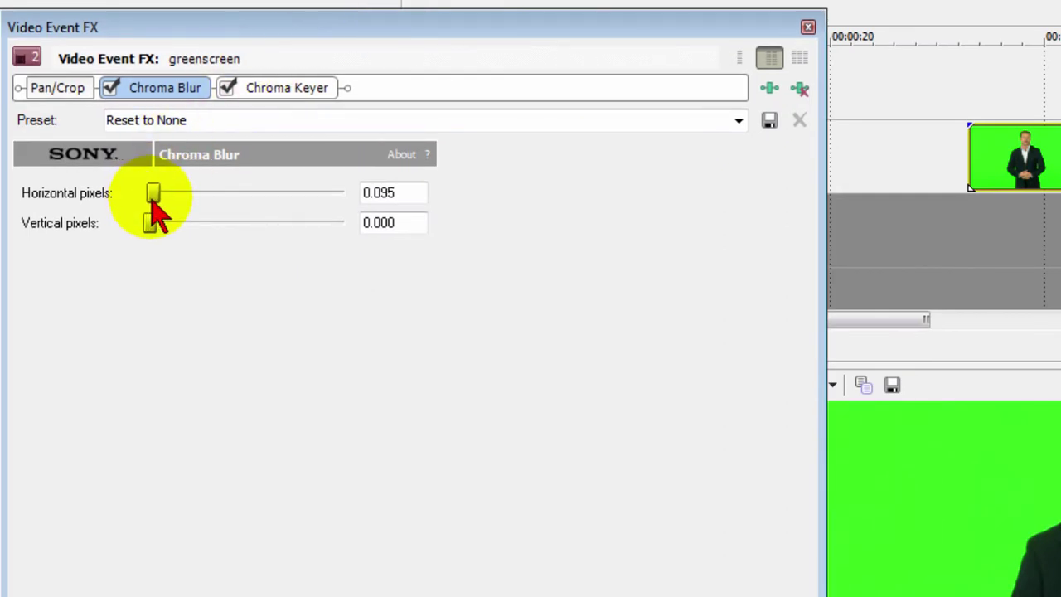
Set Chroma Blur to 0.095 and sample the green backdrop as the key colour.
left_click_drag(142, 224, 147, 224)
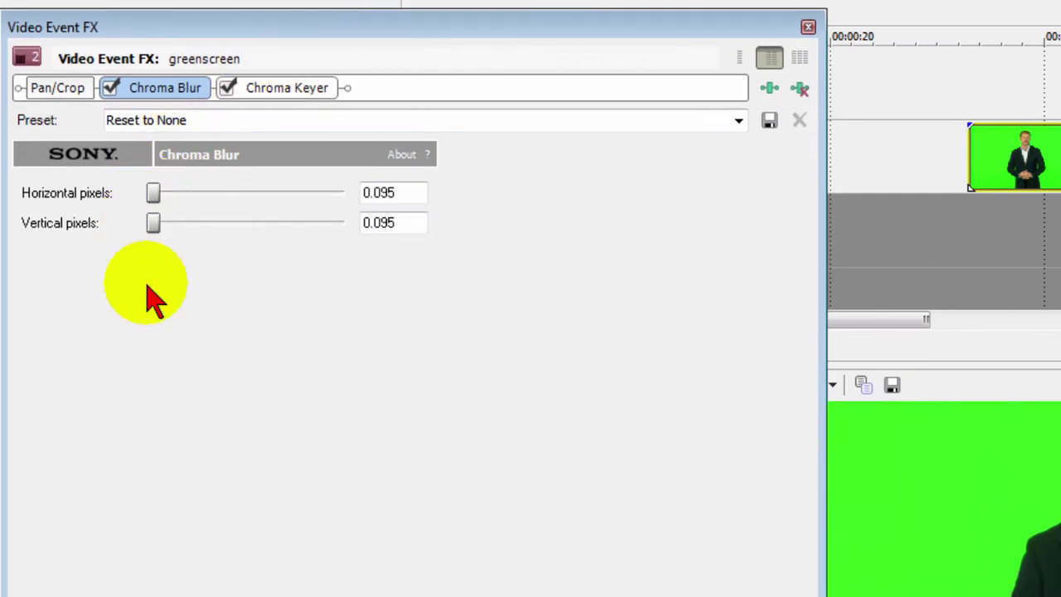
left_click(274, 98)
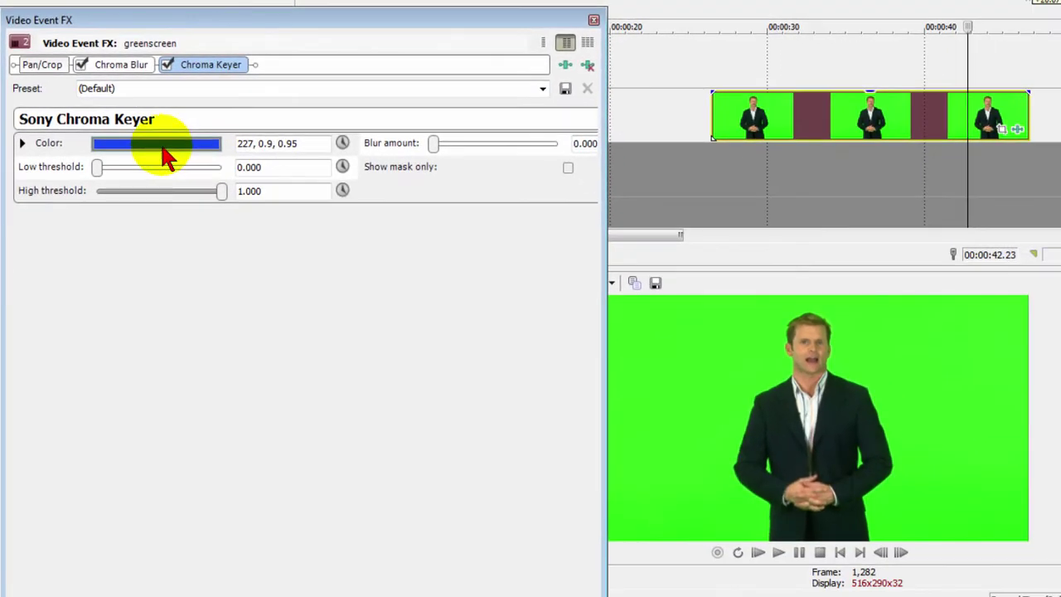
left_click(163, 154)
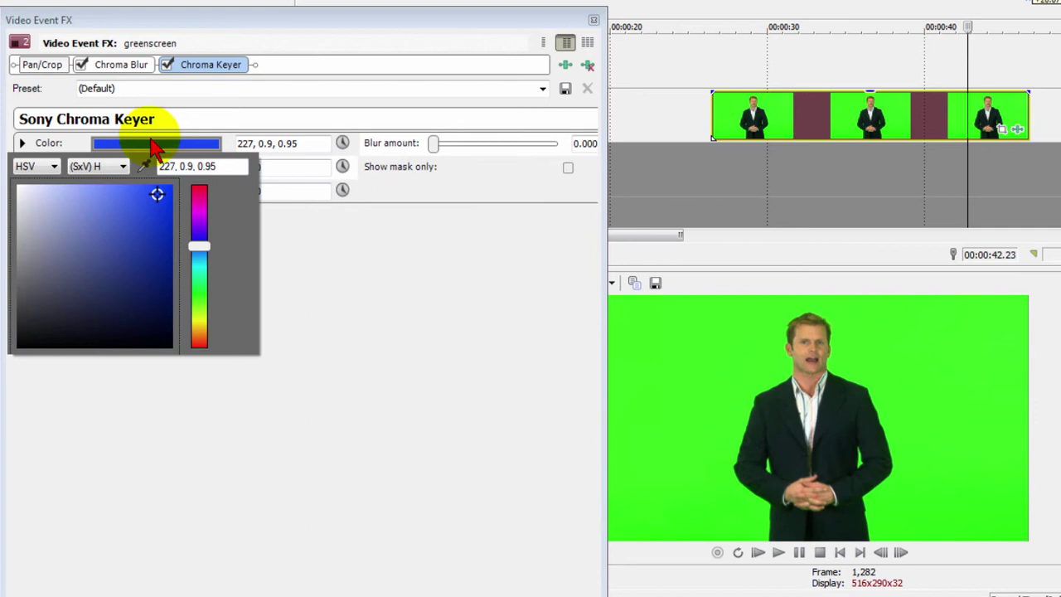
left_click(145, 167)
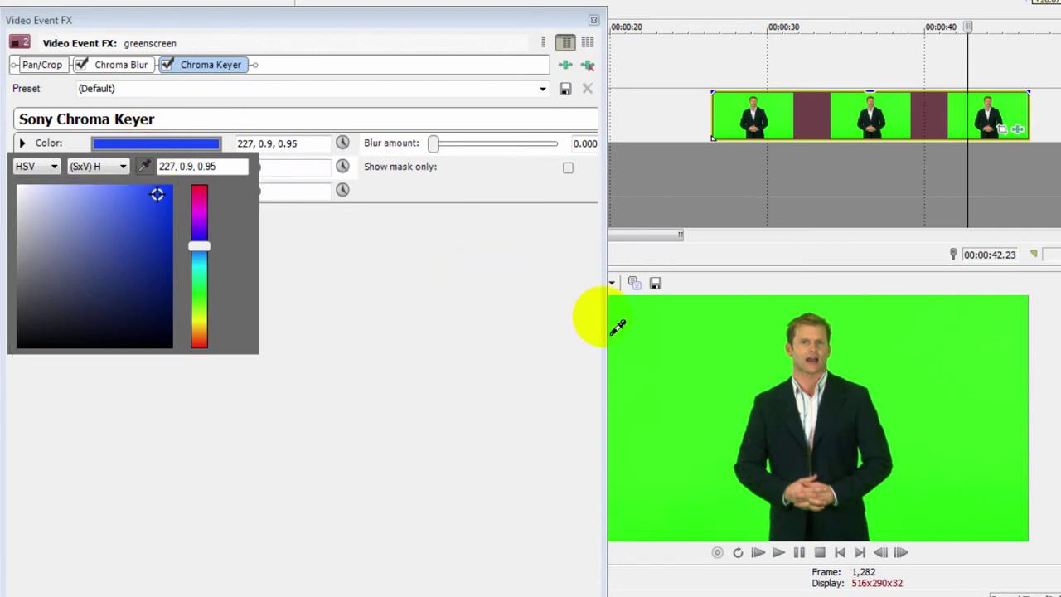
left_click(754, 377)
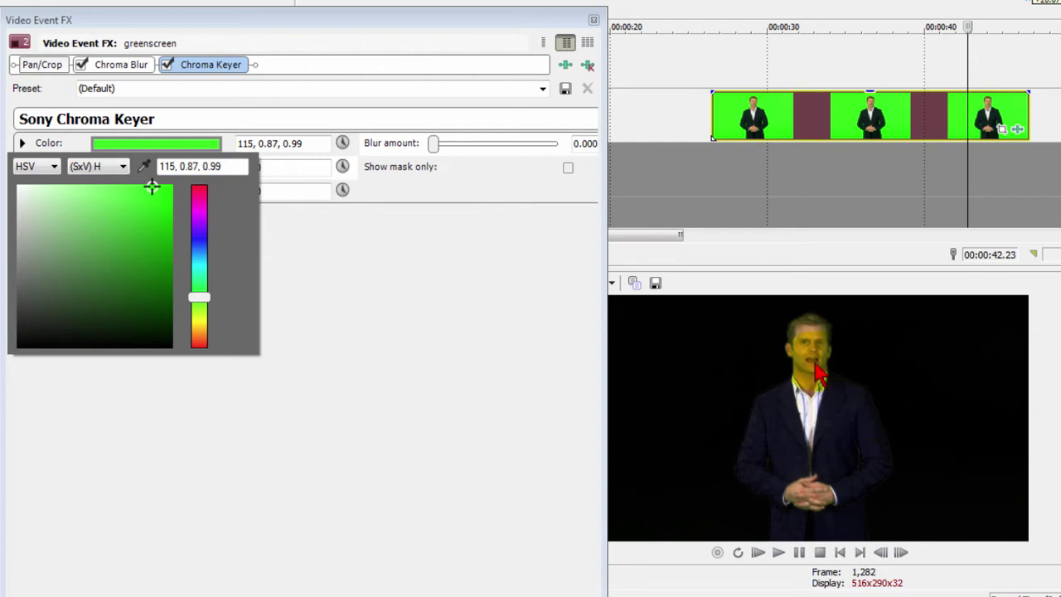
Tune the key in mask view to thresholds 0.150 low and 0.646 high.
left_click(568, 168)
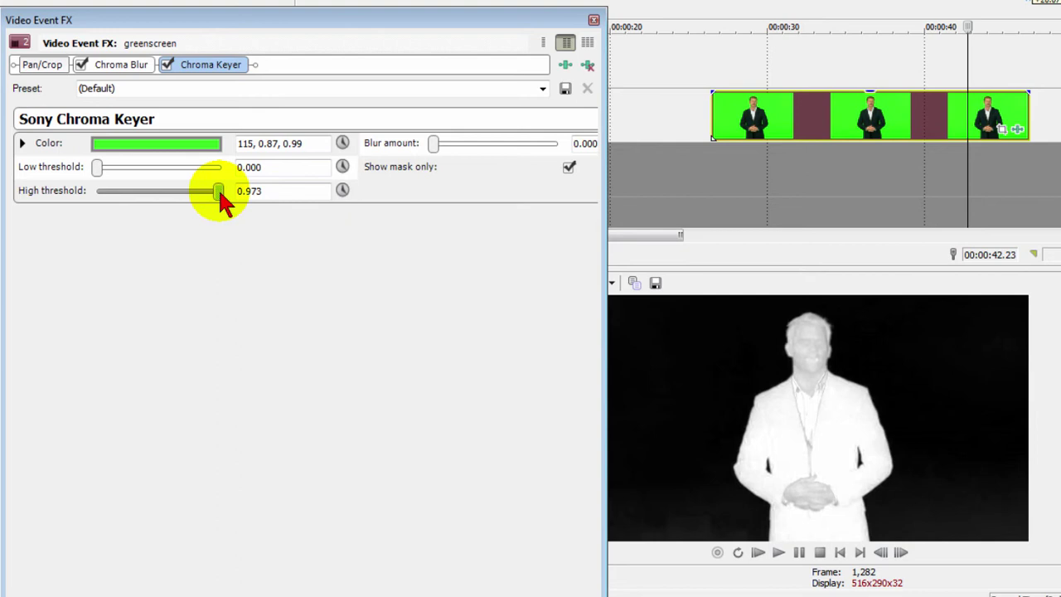
left_click_drag(218, 199, 191, 199)
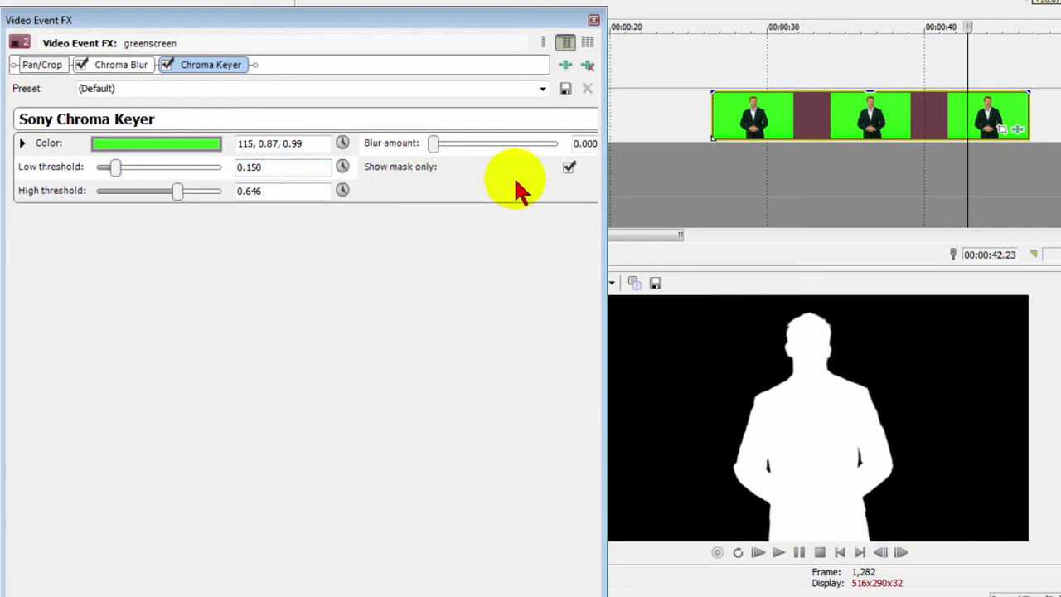
left_click(569, 168)
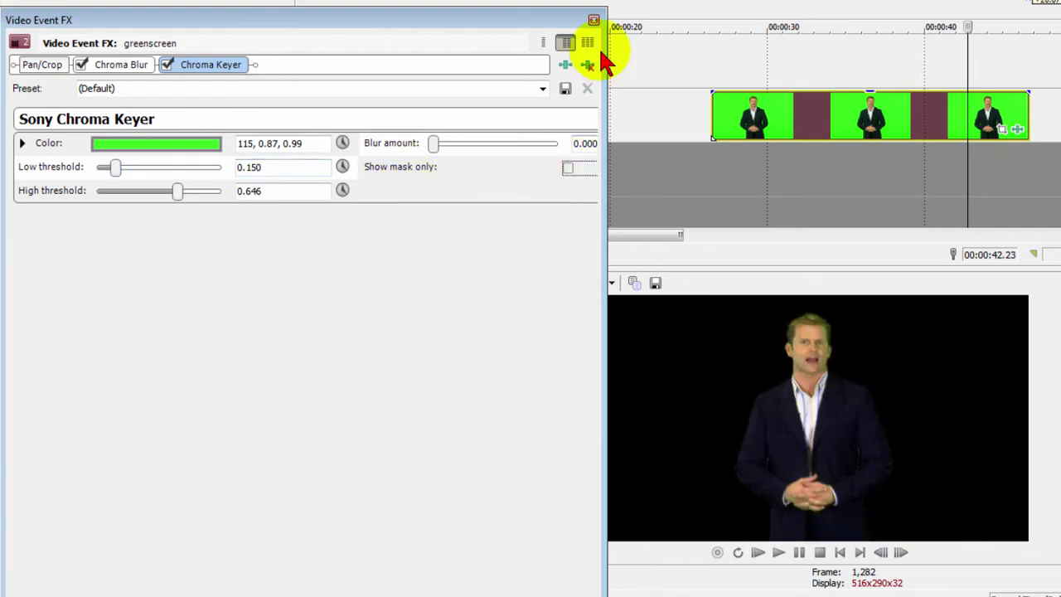
Place softbluebackground.jpg on track 3 from 00:00:26, stretched to about 00:00:42.
left_click(593, 19)
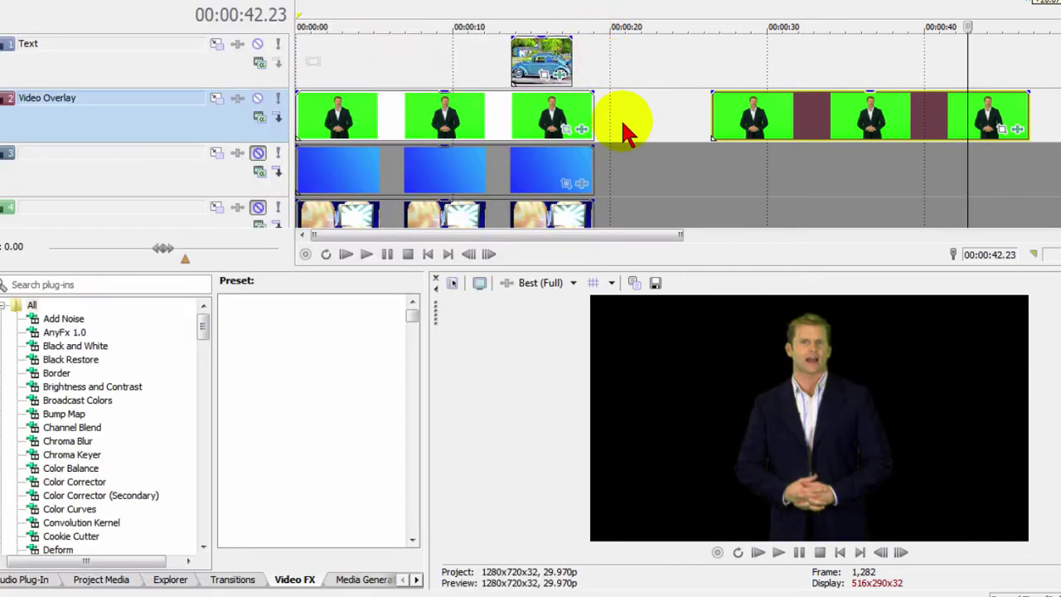
left_click(124, 579)
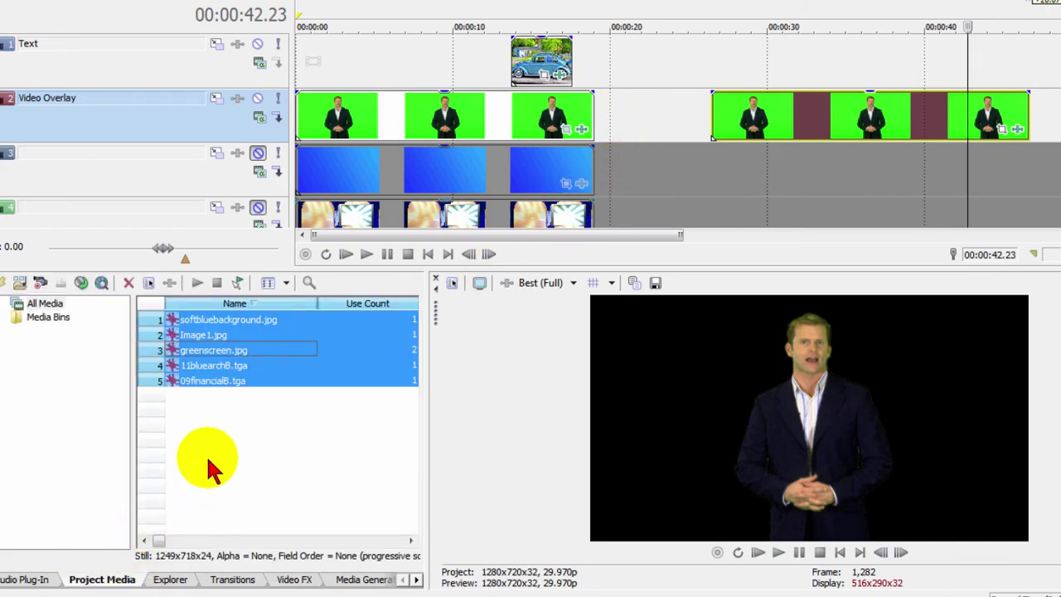
left_click(255, 320)
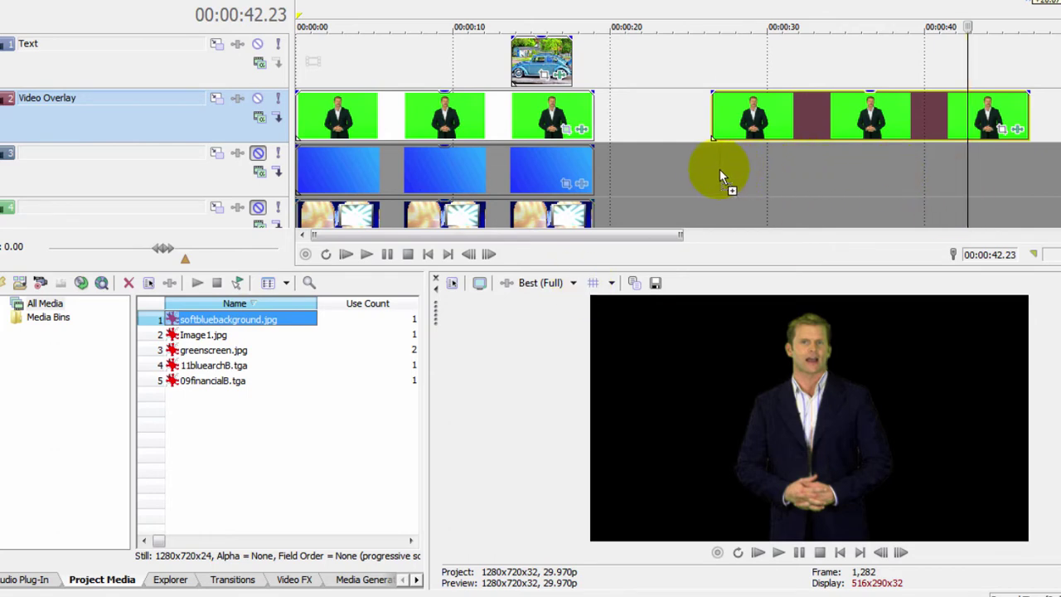
left_click_drag(720, 174, 720, 176)
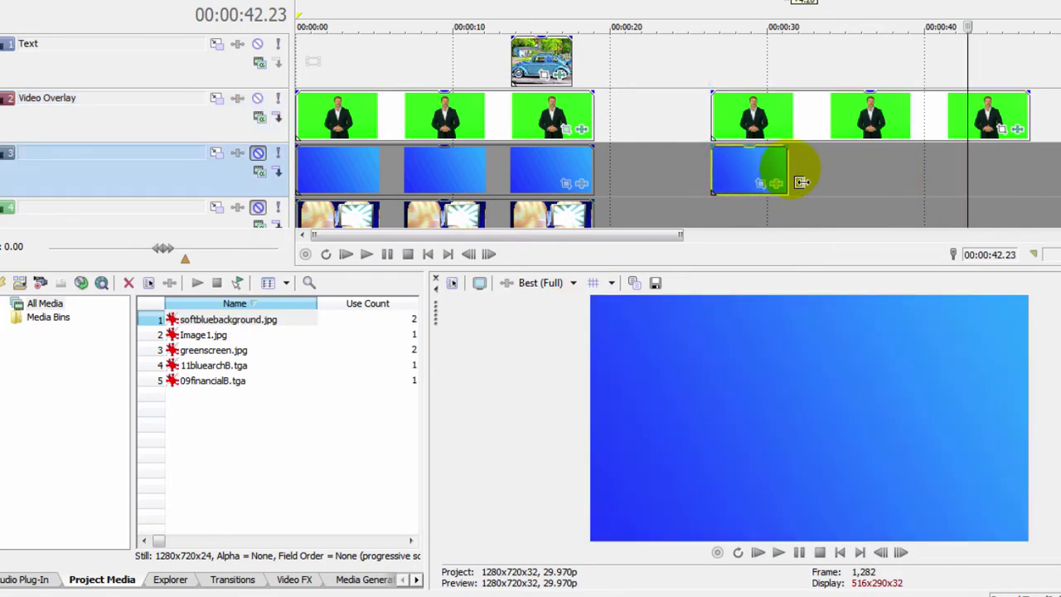
left_click_drag(801, 182, 1037, 178)
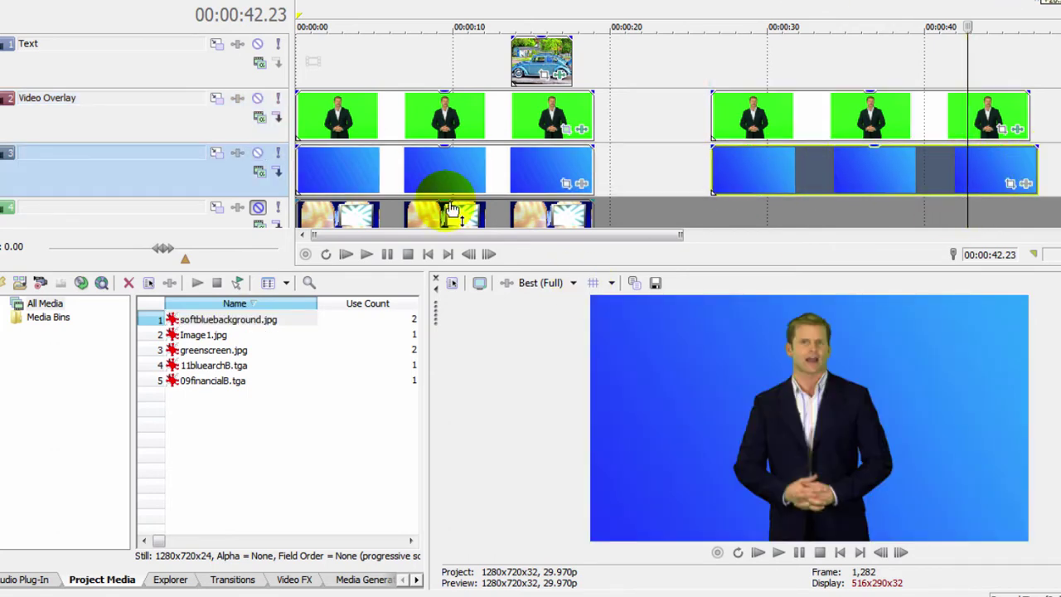
Shift the presenter toward the left of the frame with Event Pan/Crop.
left_click(1009, 133)
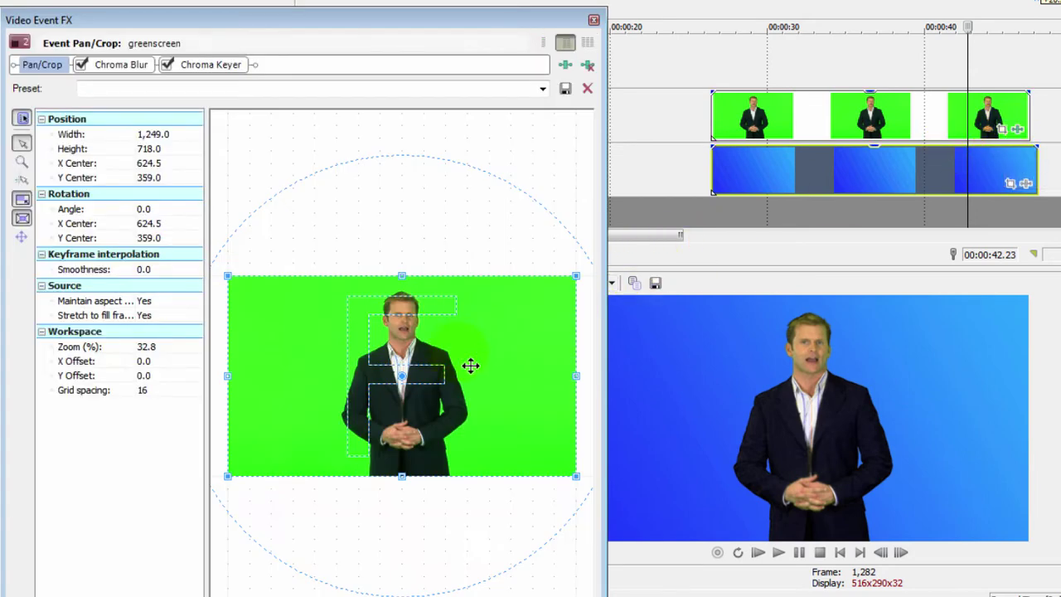
left_click_drag(470, 365, 527, 363)
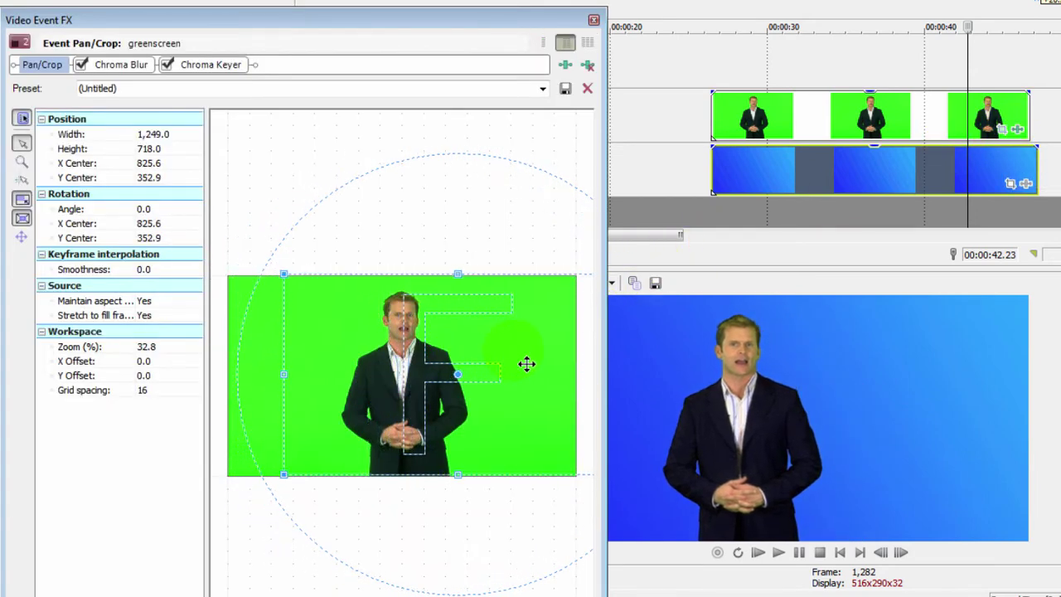
left_click(593, 19)
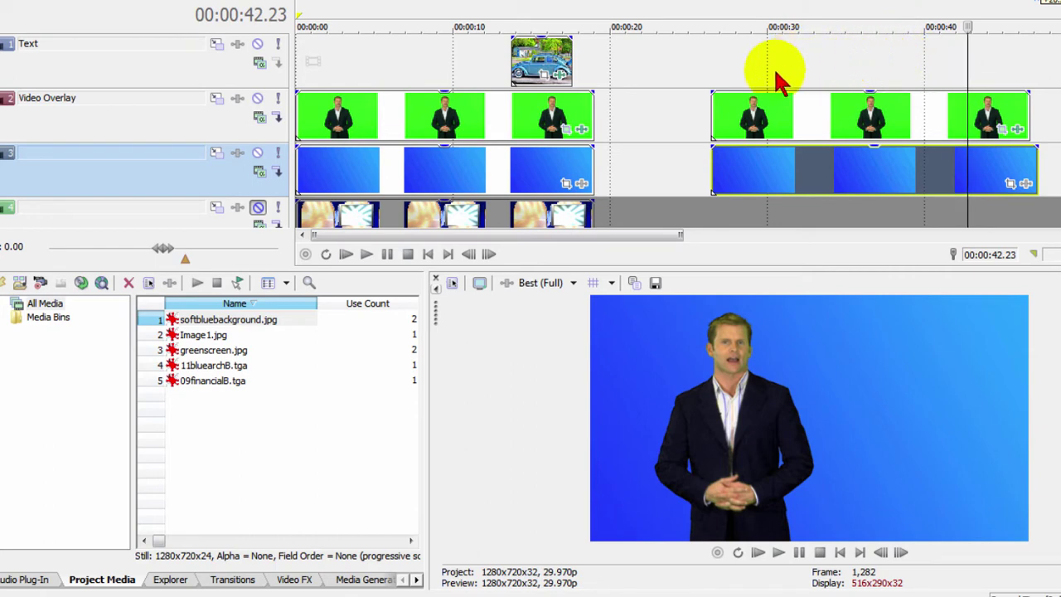
Add Image1.jpg to the Text track near 00:00:43, park the cursor on it, and zoom in.
left_click(203, 335)
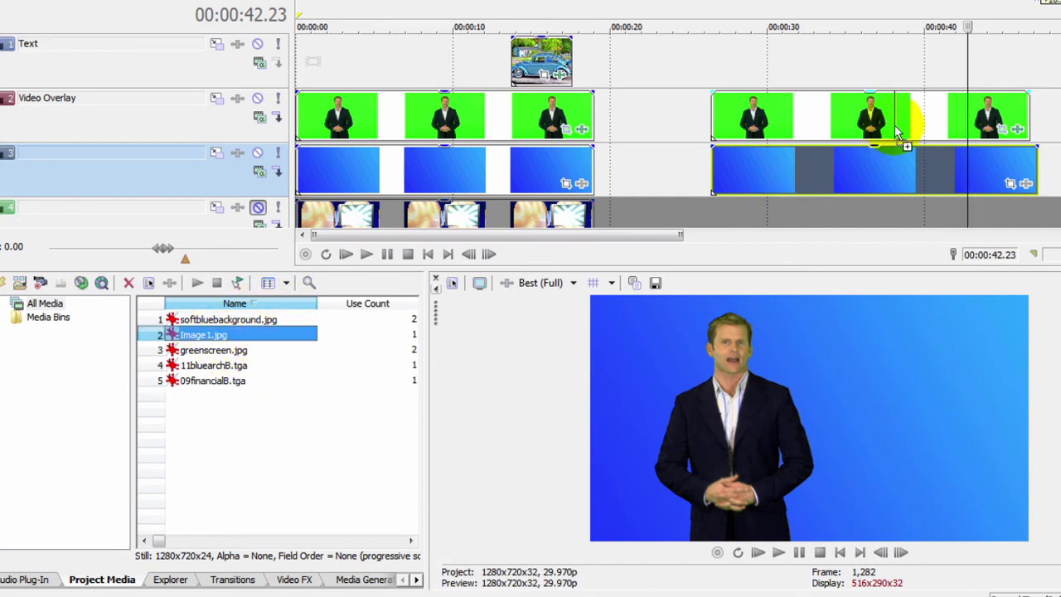
left_click(987, 78)
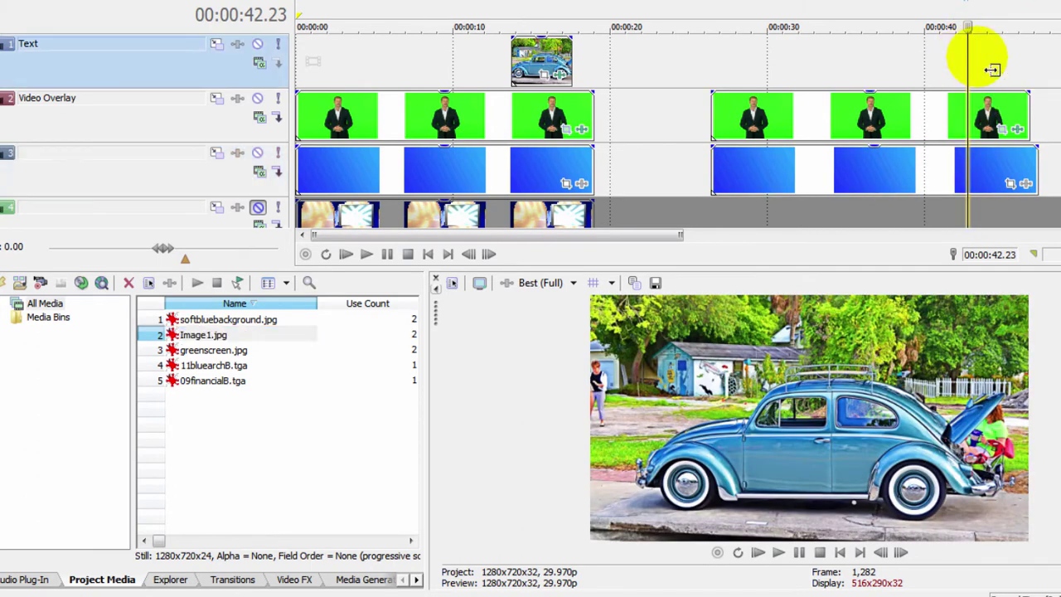
left_click_drag(992, 85, 992, 89)
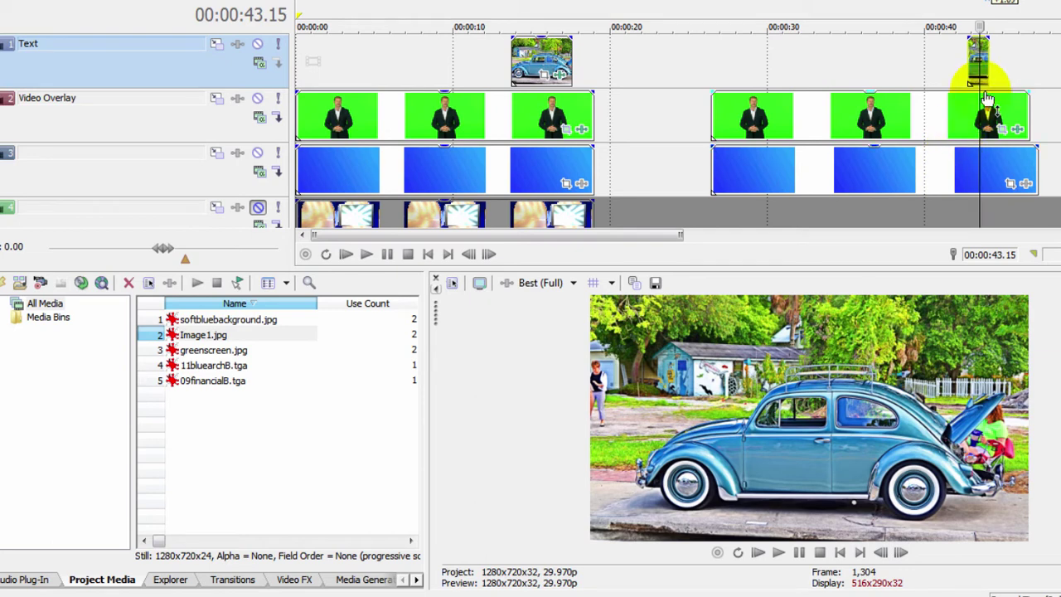
key("Up")
key("Up")
key("Up")
key("Up")
key("Up")
key("Up")
key("Up")
key("Up")
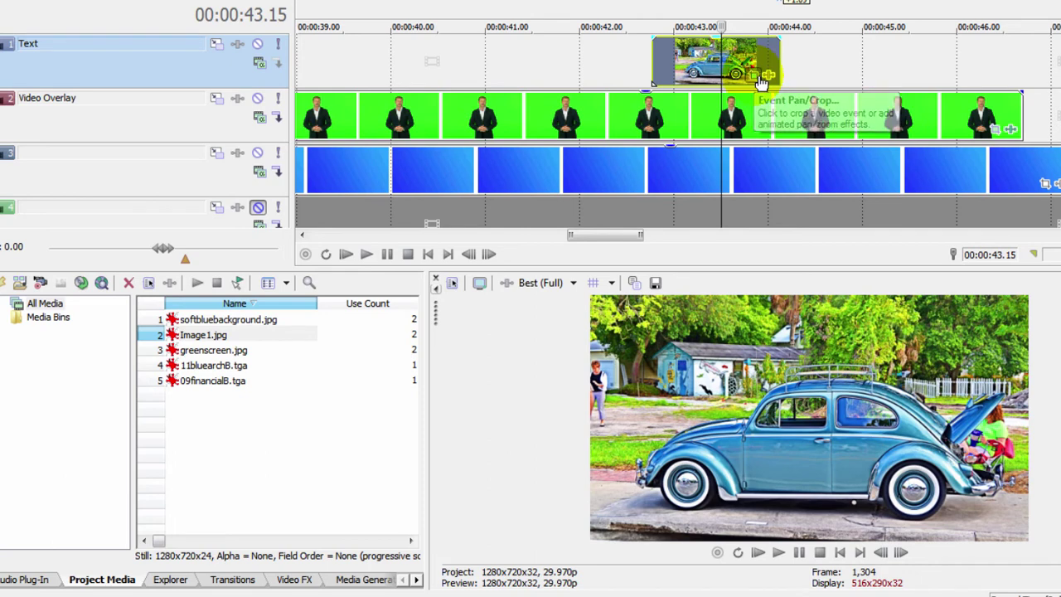
Try shrinking and moving the car image in Pan/Crop, then restore it to full frame.
left_click(759, 79)
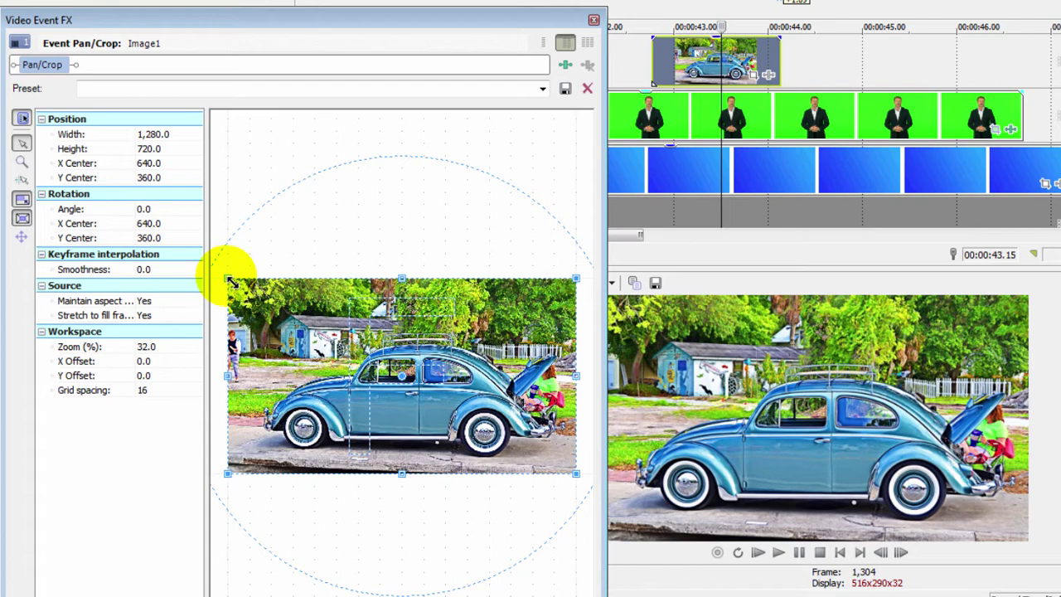
left_click_drag(231, 282, 102, 142)
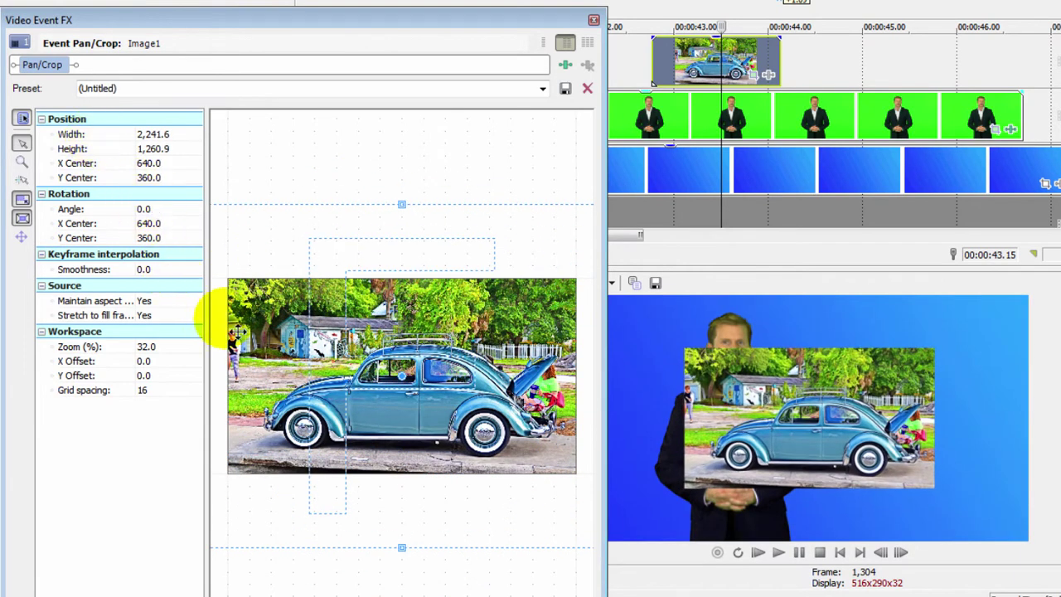
left_click_drag(292, 366, 174, 394)
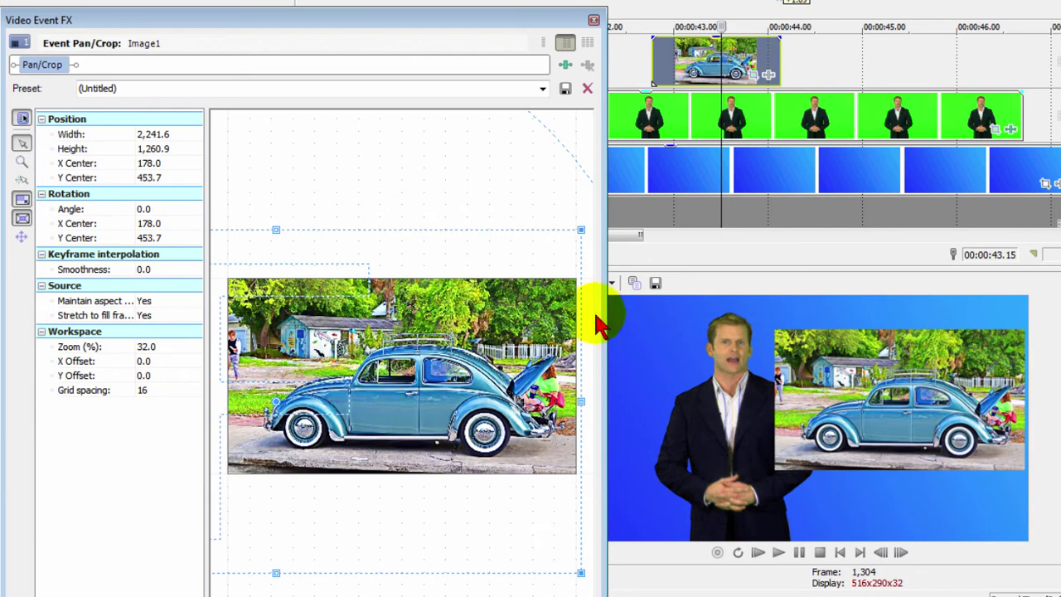
right_click(409, 358)
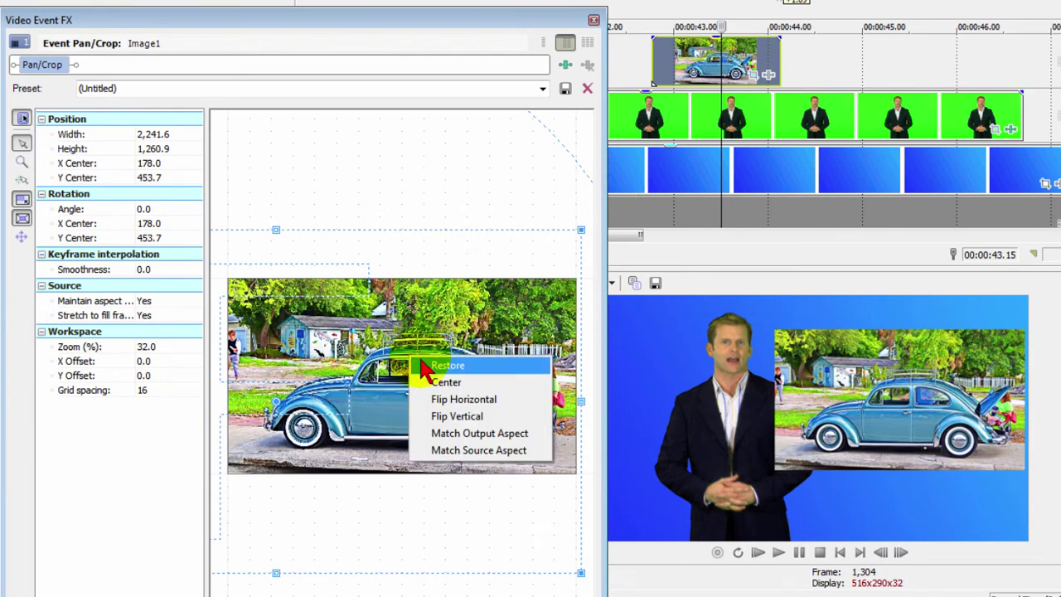
left_click(448, 366)
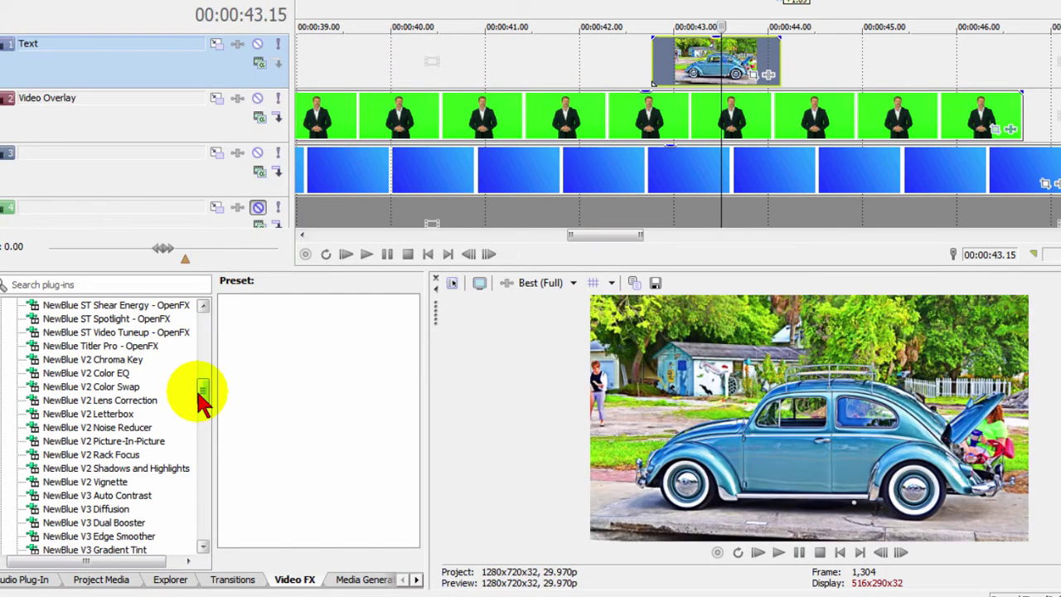
Apply NewBlue V2 Picture-In-Picture to the car clip, centring the inset right of the presenter at X 34.9.
left_click(131, 442)
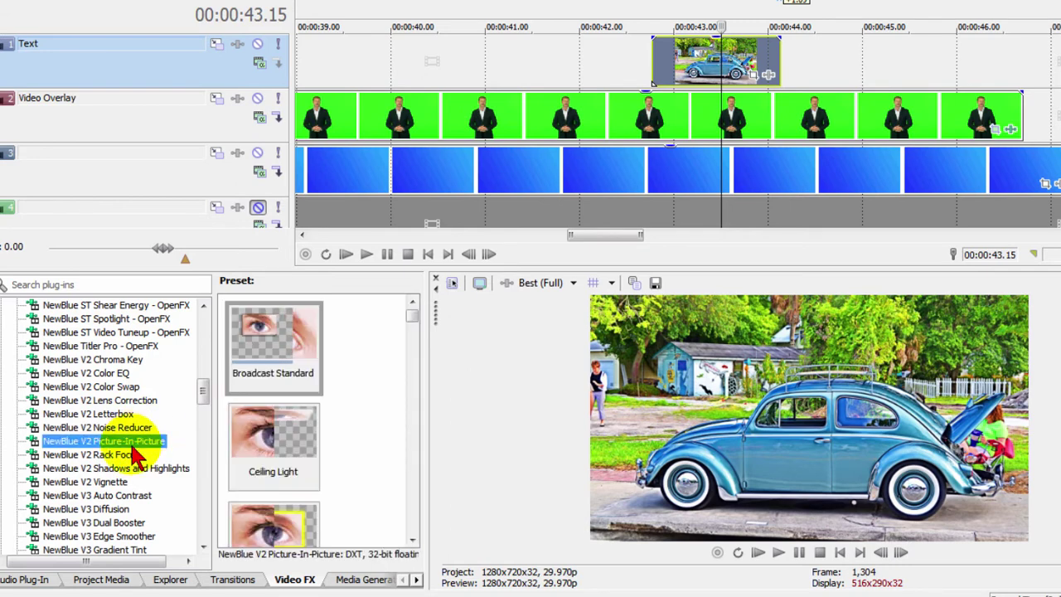
left_click_drag(131, 448, 716, 72)
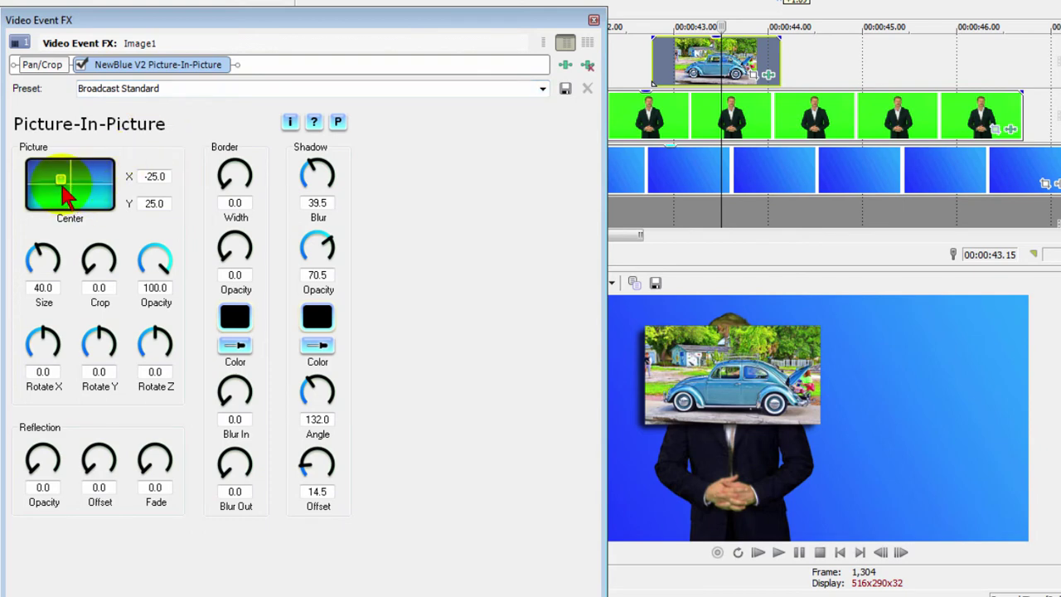
left_click_drag(61, 180, 63, 179)
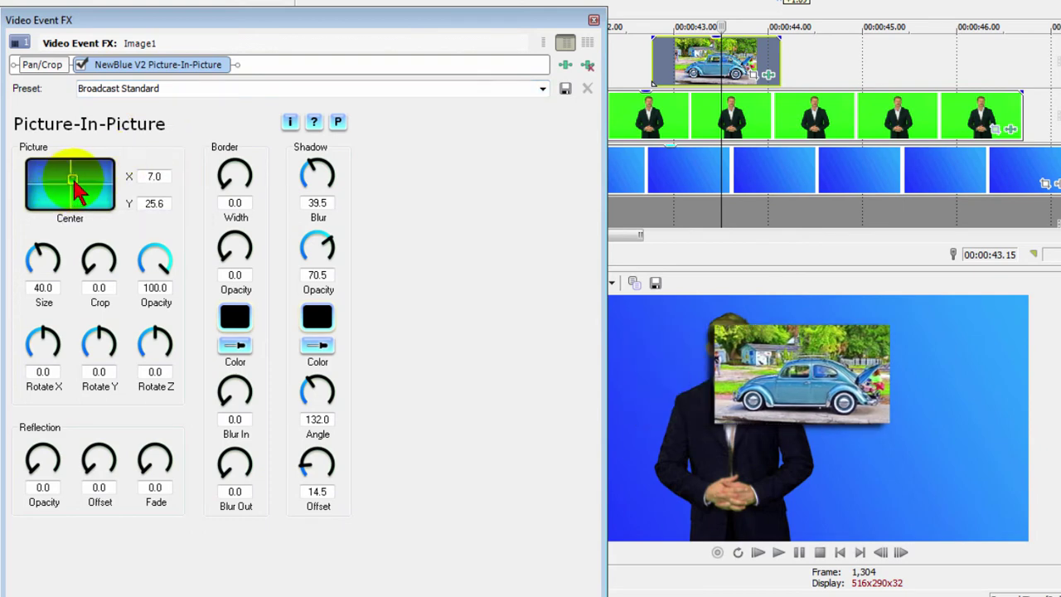
mouse_move(73, 181)
left_mouse_down()
mouse_move(83, 175)
mouse_move(88, 191)
left_mouse_up()
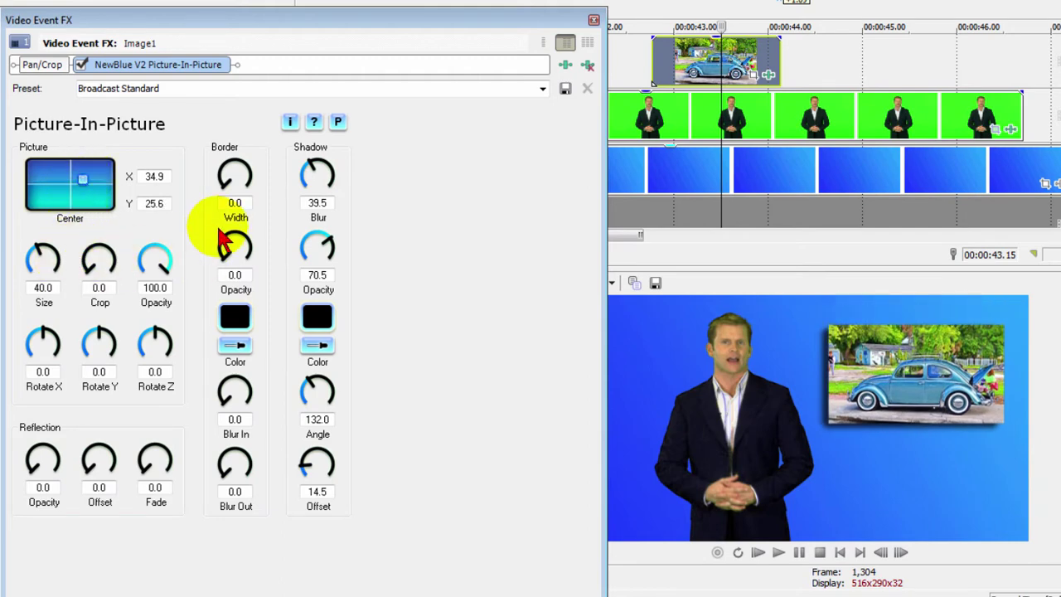
Give the car inset a light grey (192,192,192) border, opacity 43.2 and width 28.8.
left_click_drag(235, 165, 232, 175)
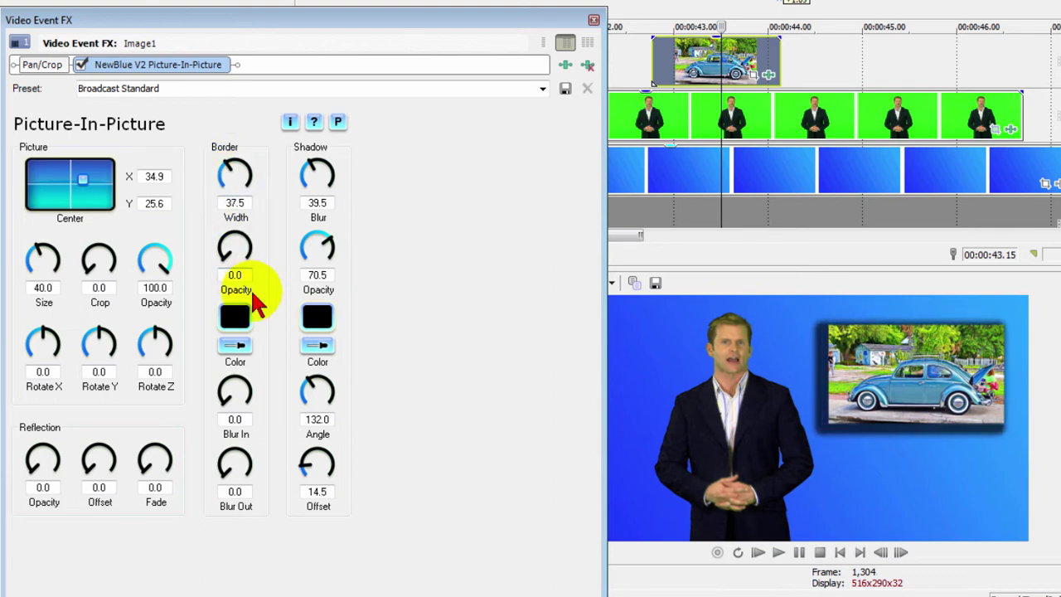
left_click(236, 317)
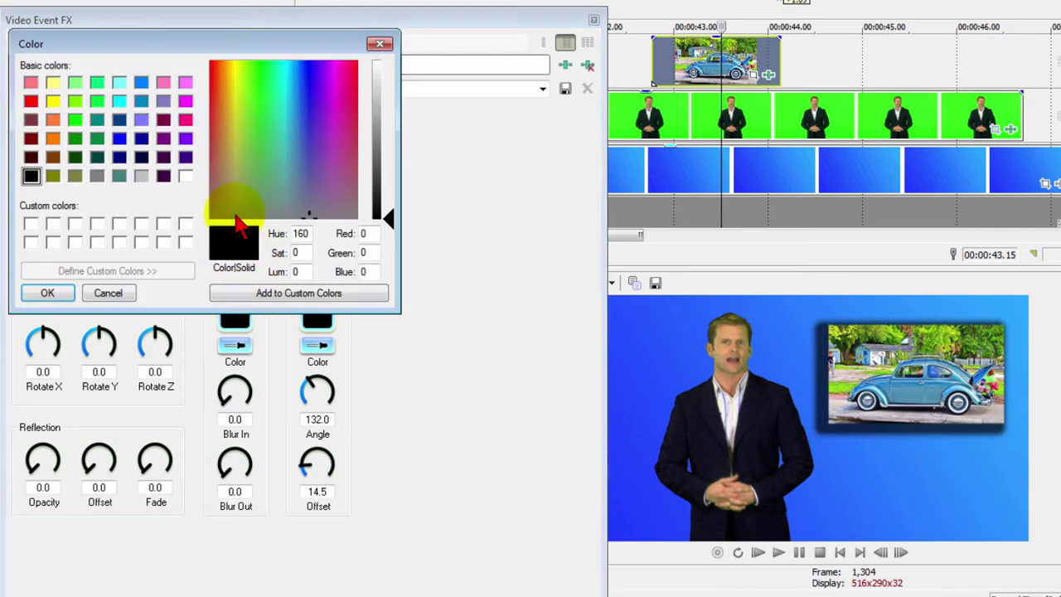
left_click(143, 176)
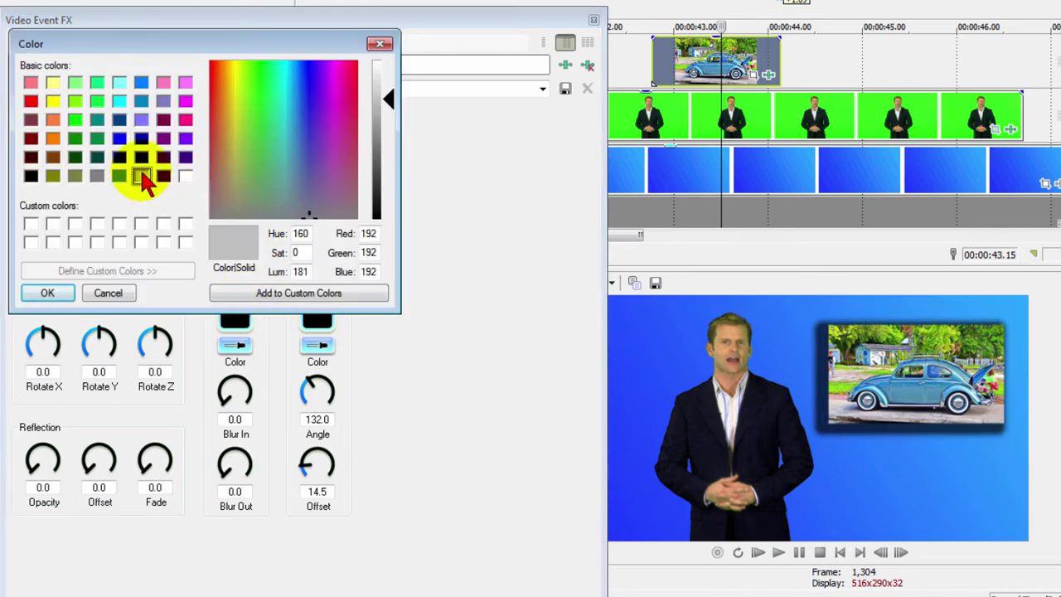
left_click(38, 294)
left_click_drag(230, 263, 235, 243)
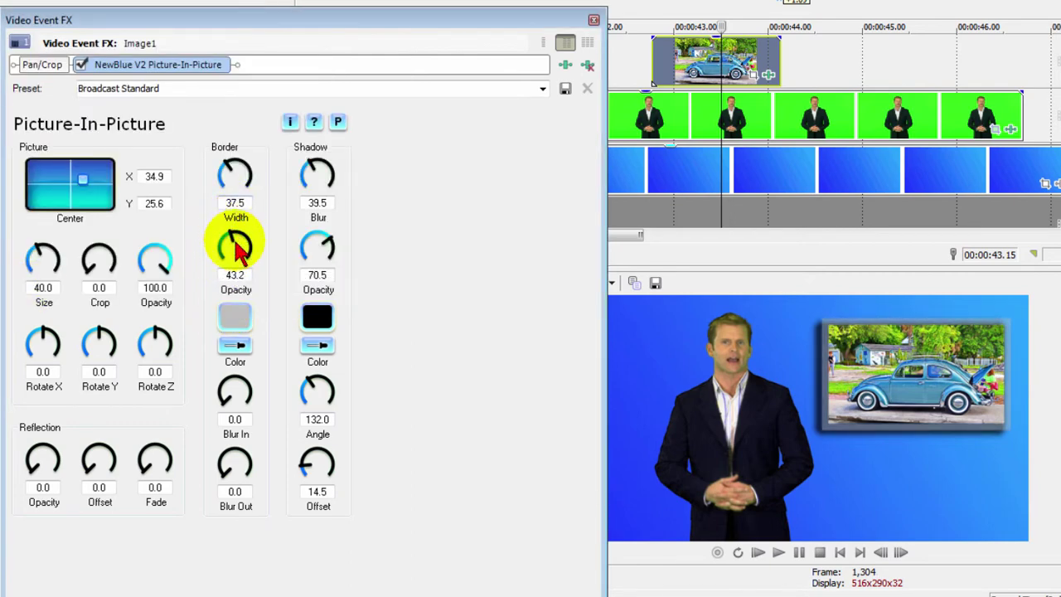
left_click_drag(232, 174, 259, 189)
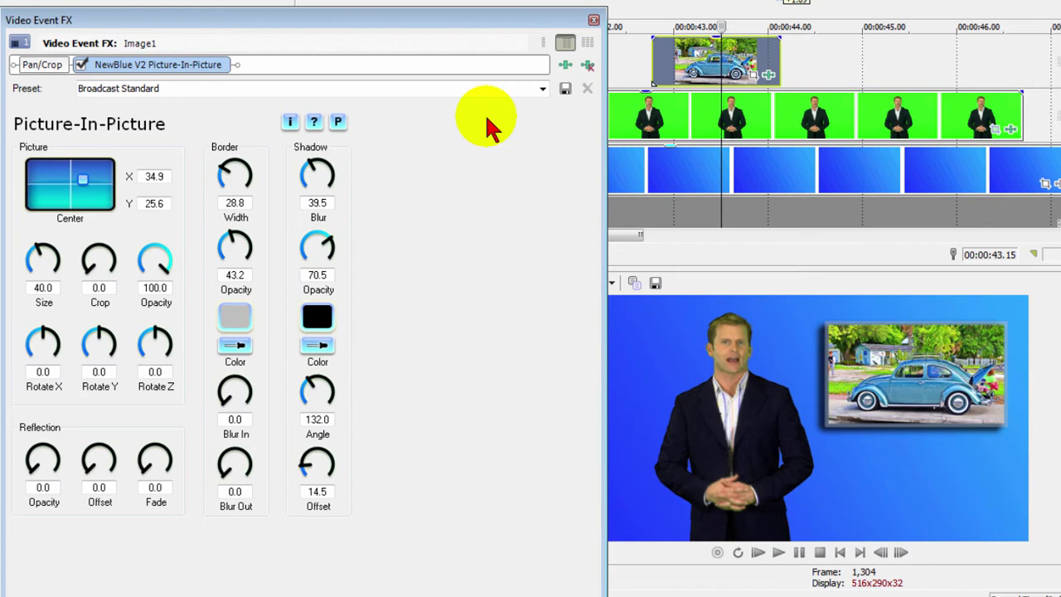
Apply the Framed Reflection preset and save it as 'Framed Reflection Right Shoulder'.
left_click(542, 89)
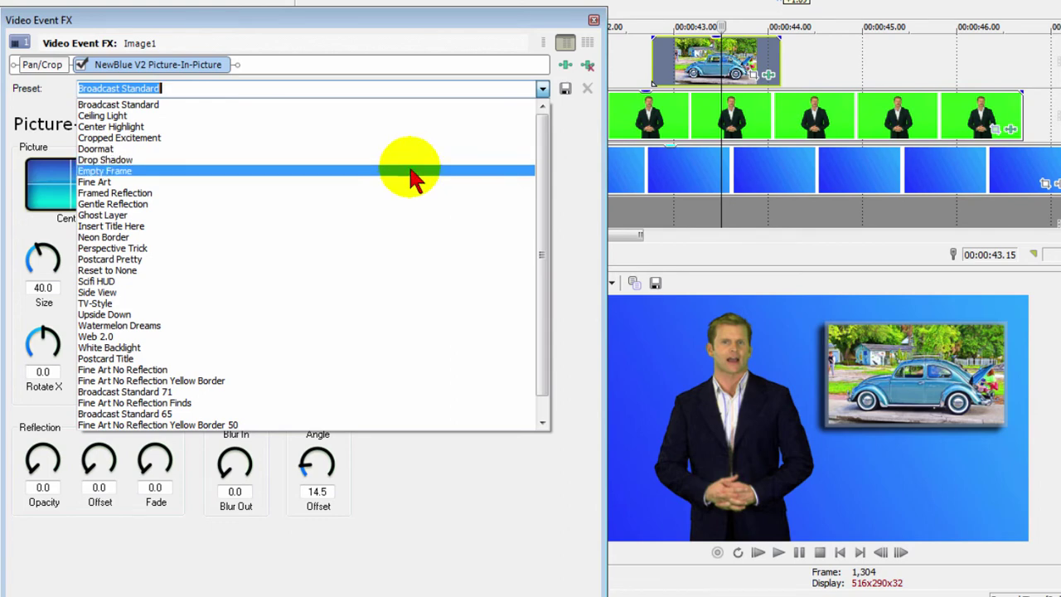
left_click(145, 191)
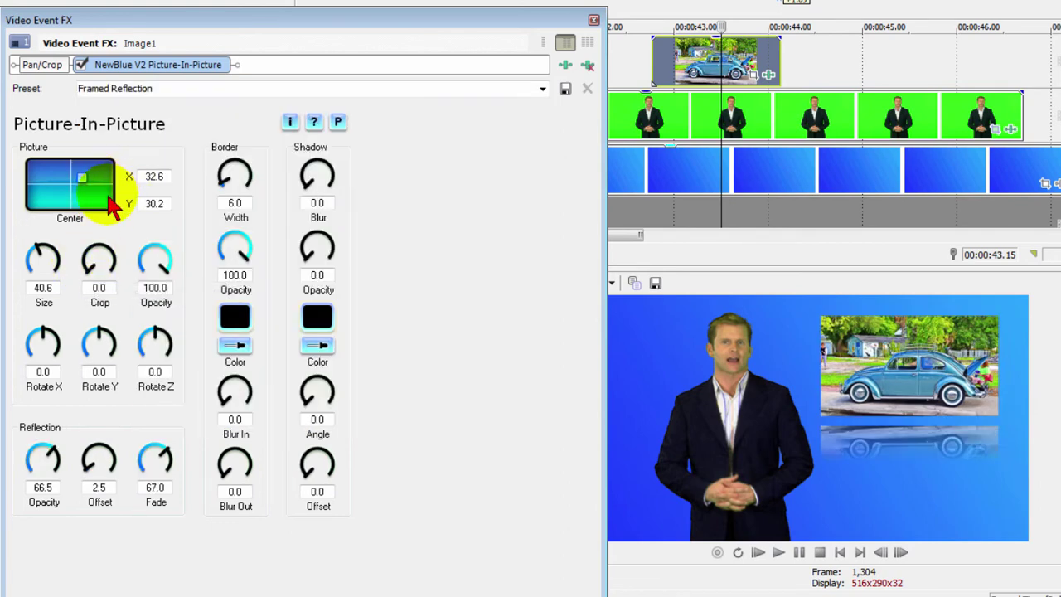
left_click(178, 88)
type("right")
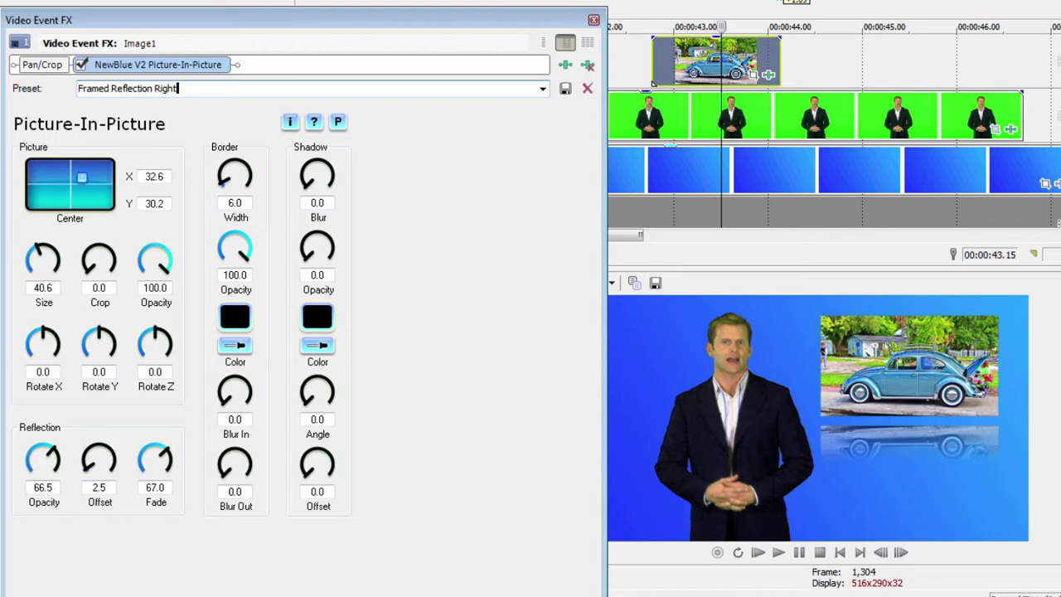
type(" Shoulder")
left_click(566, 88)
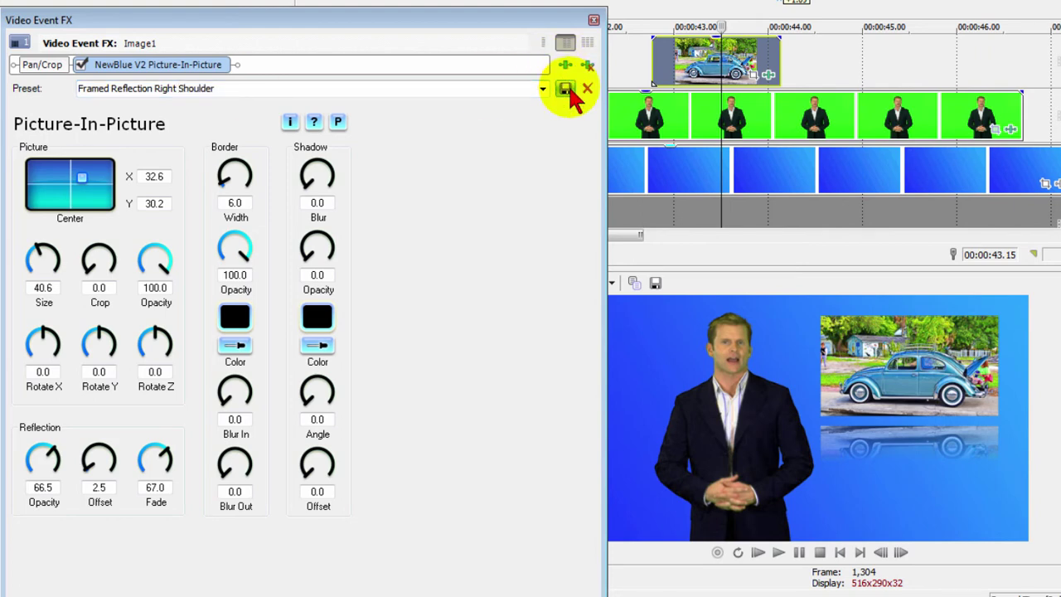
Close the effect settings, slip the car picture within its clip, and unmute track 4.
left_click(594, 19)
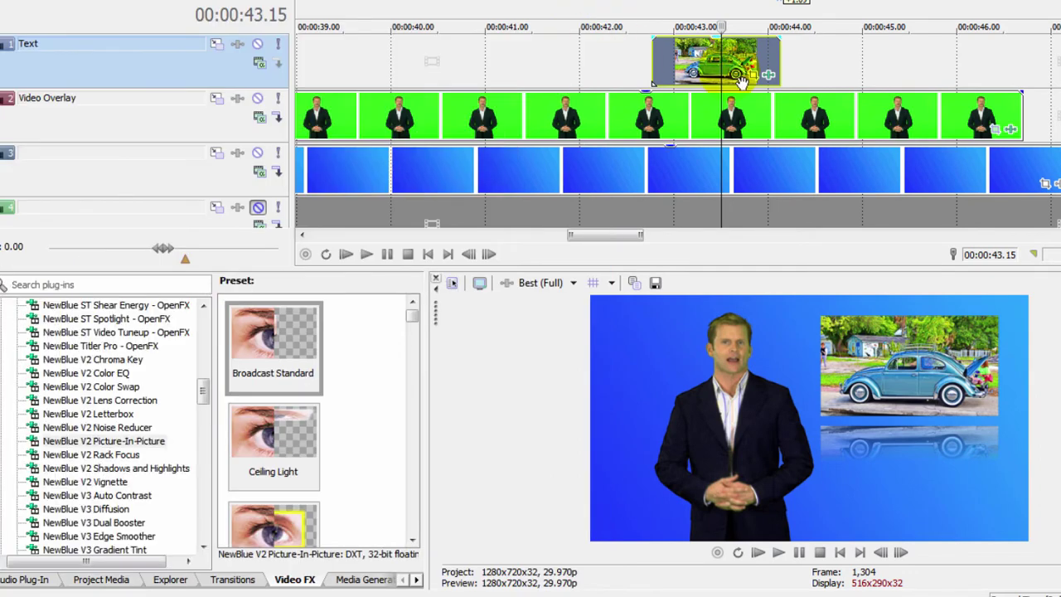
left_click_drag(743, 81, 720, 196)
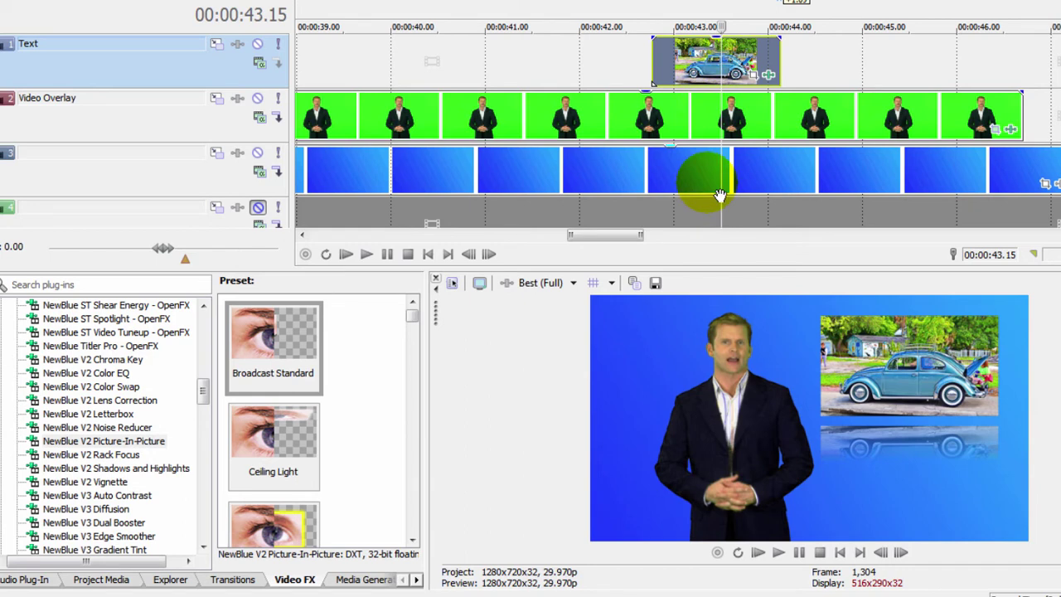
left_click(257, 207)
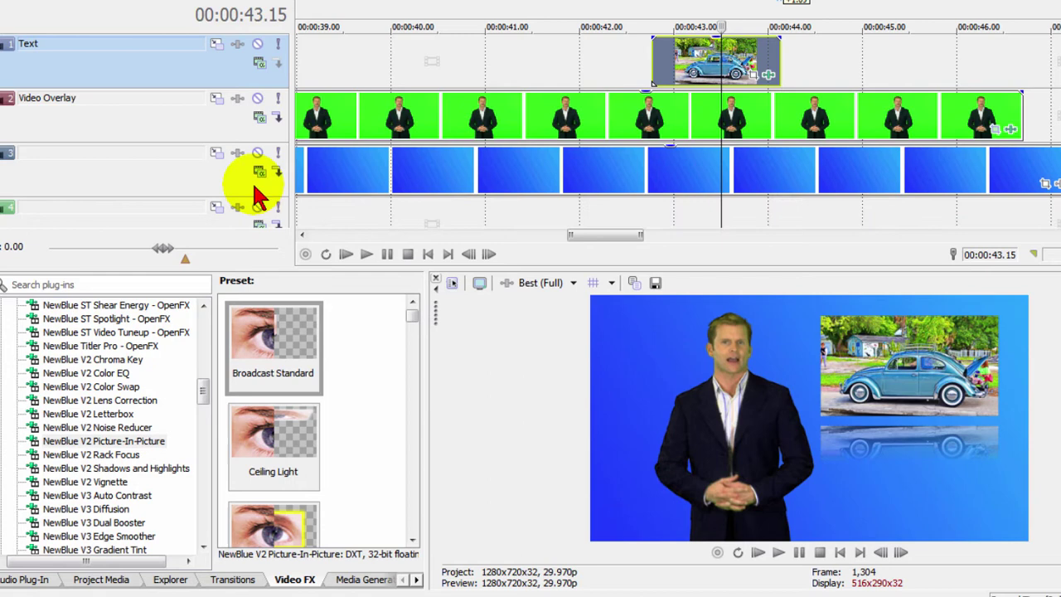
Mute the blue background track 3 and insert an empty video track above it.
left_click(258, 153)
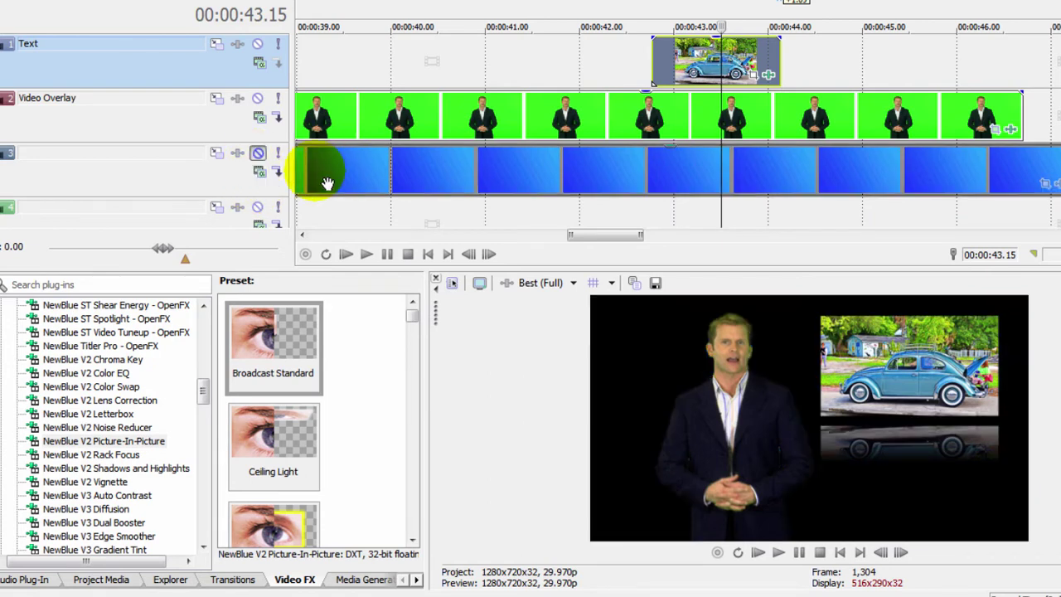
left_click(258, 155)
left_click(258, 155)
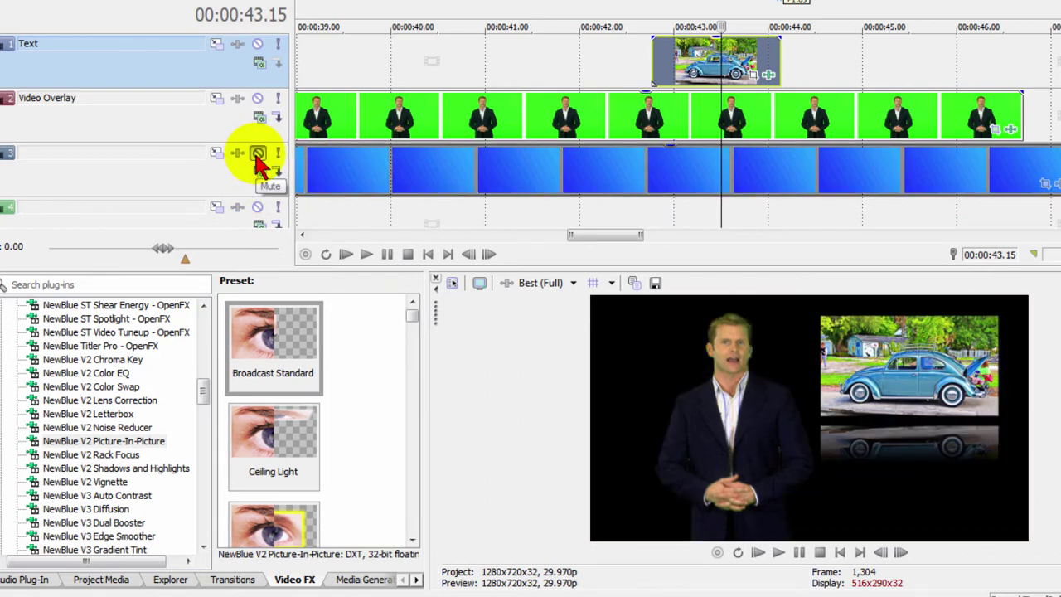
right_click(221, 181)
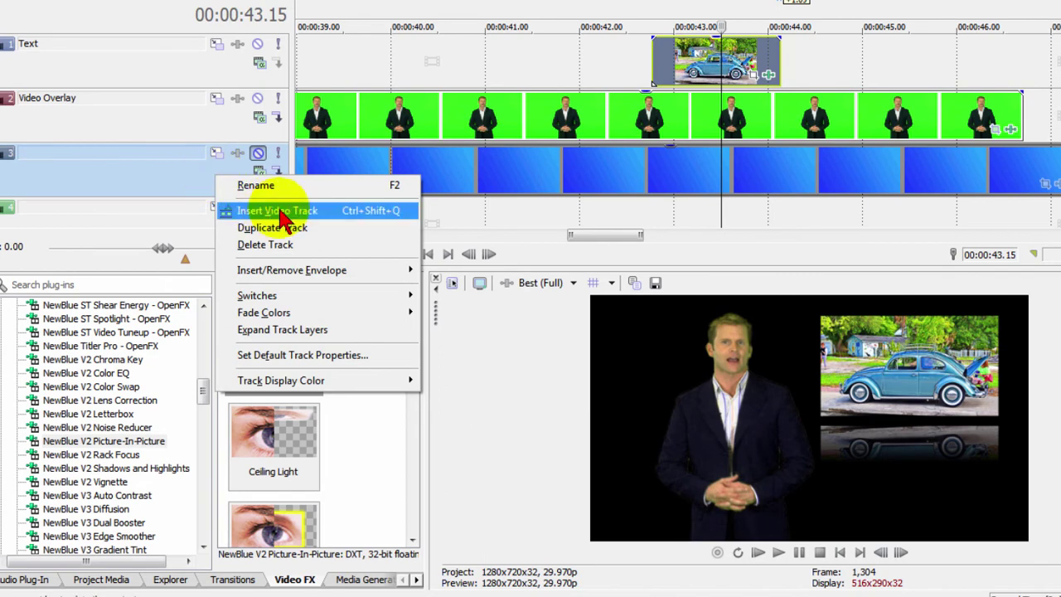
left_click(276, 211)
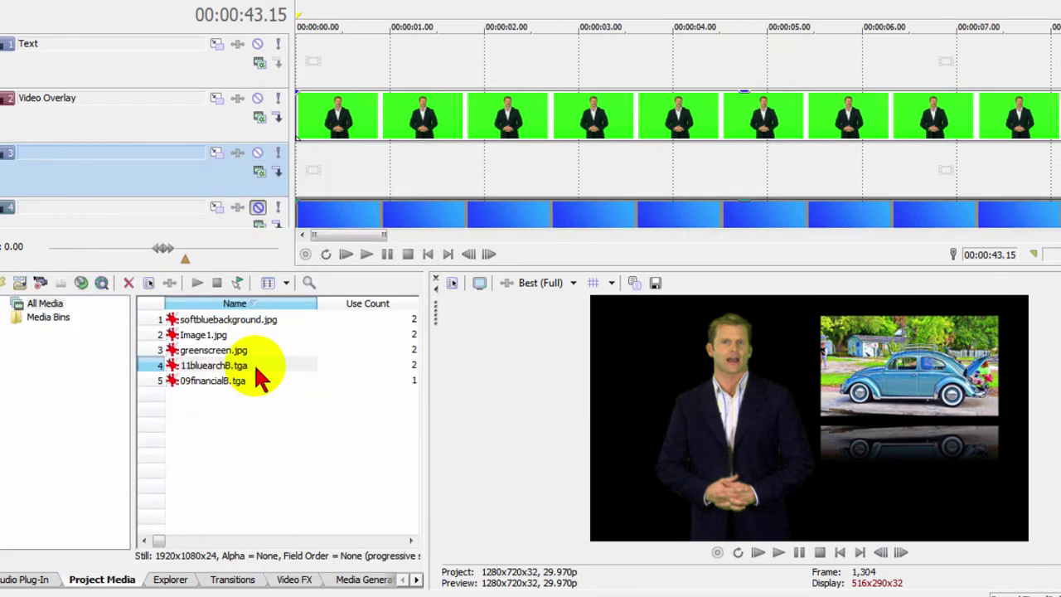
Place 11bluearchB.tga on the new empty track 3 and preview it at 00:00:16.17.
left_click(222, 371)
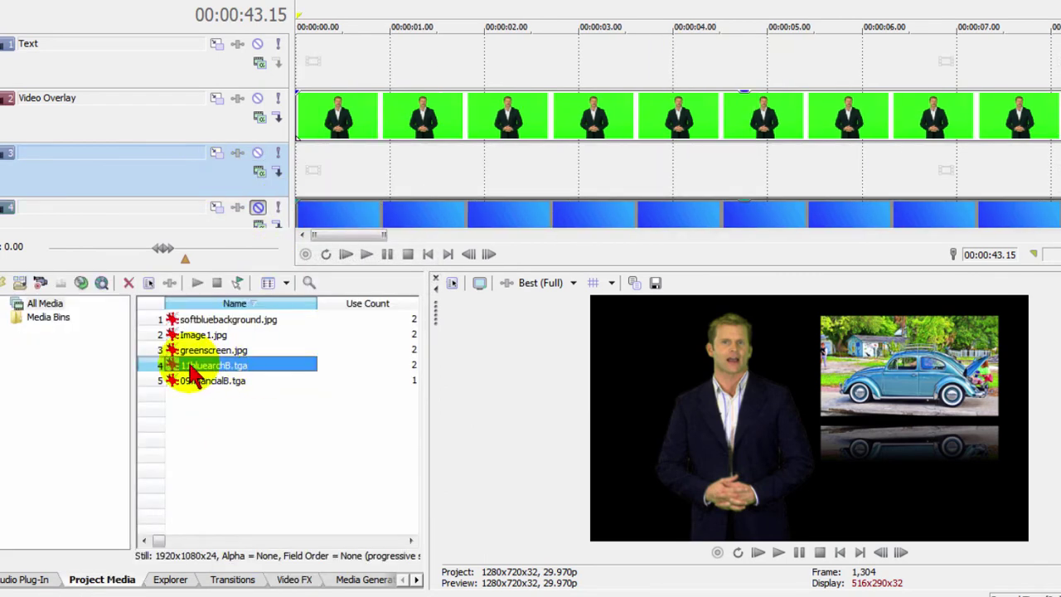
left_click_drag(192, 375, 1026, 170)
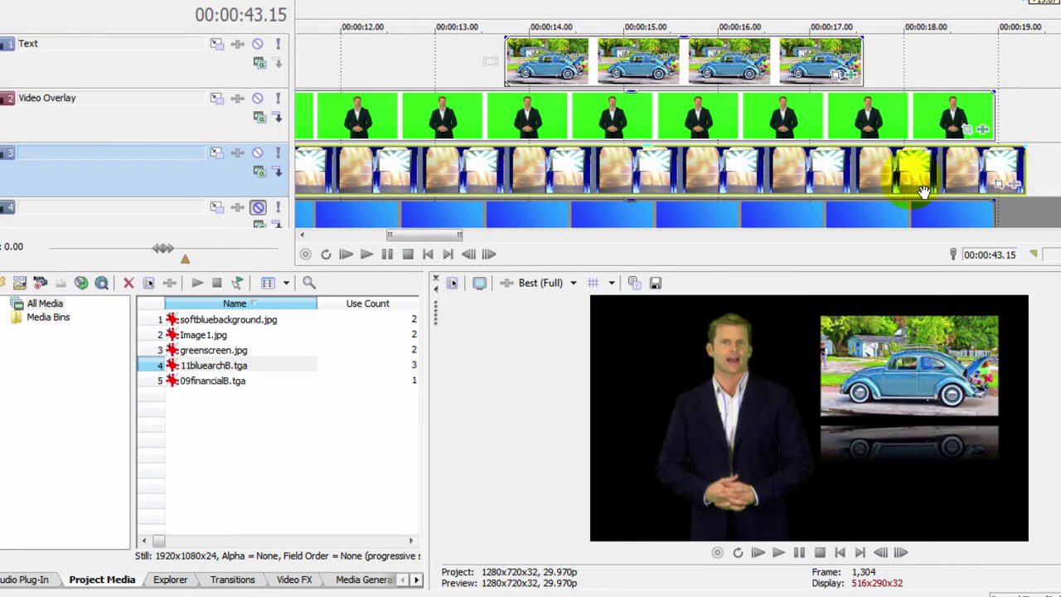
left_click(772, 185)
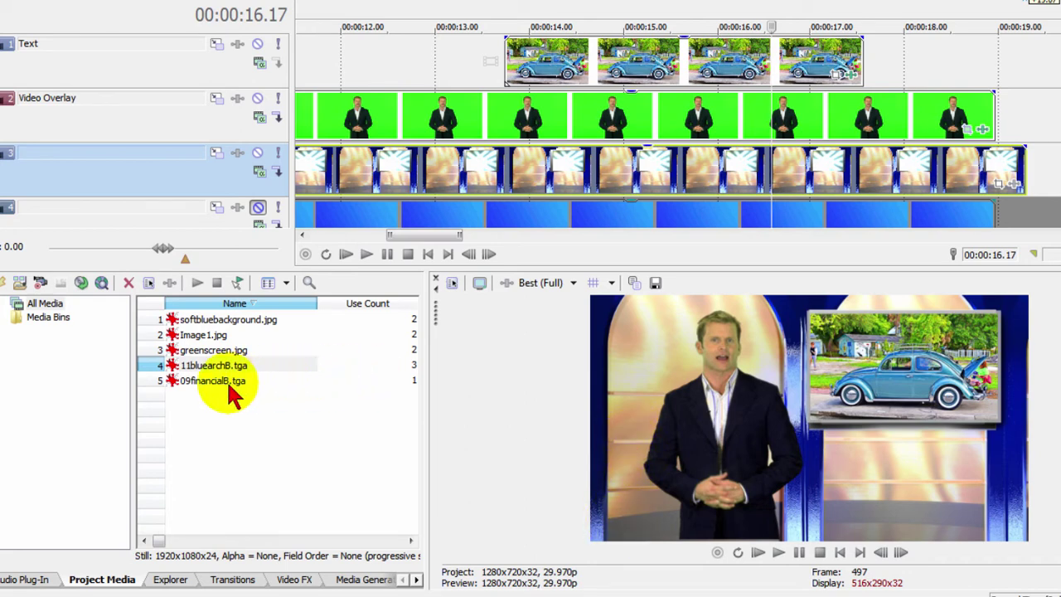
Undo the blue-arch clips and put 09financialB.tga on track 3, previewing at 00:00:14.29.
key("ctrl+z")
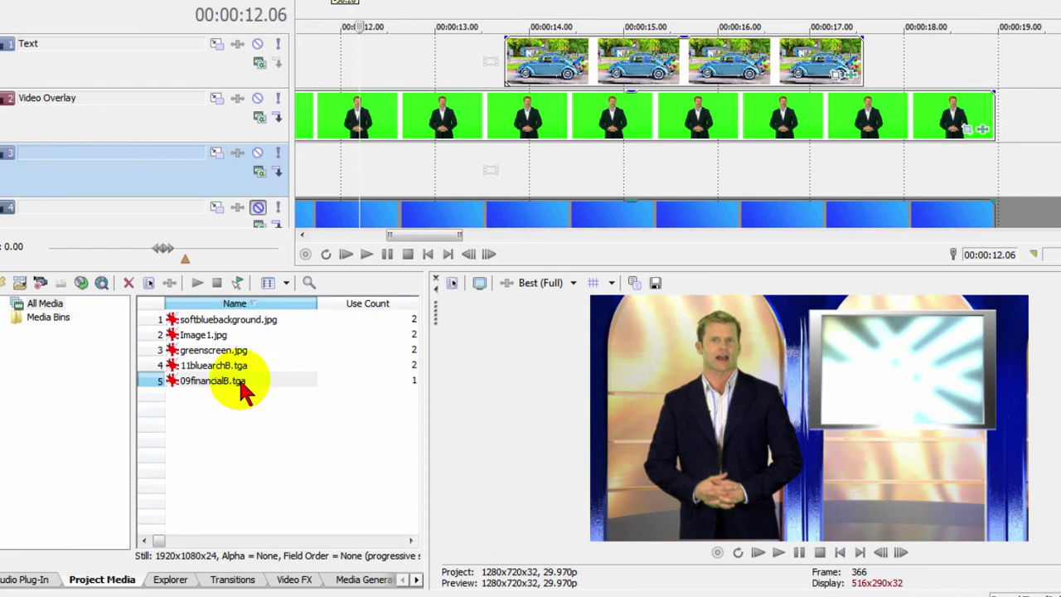
left_click_drag(232, 383, 1028, 159)
left_click(624, 196)
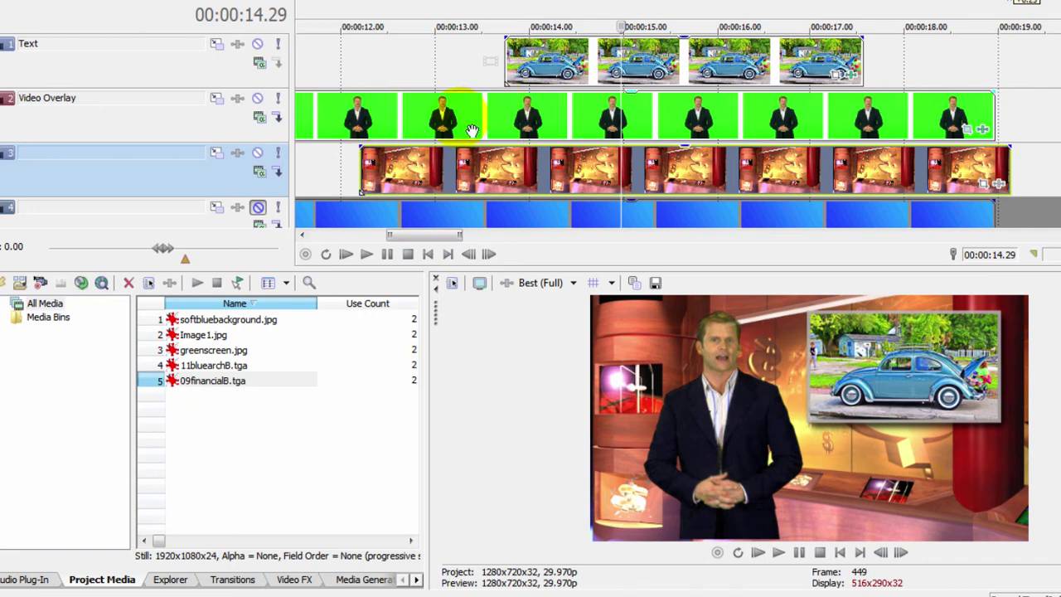
Select the car picture's Text track and play back its entrance.
left_click(562, 80)
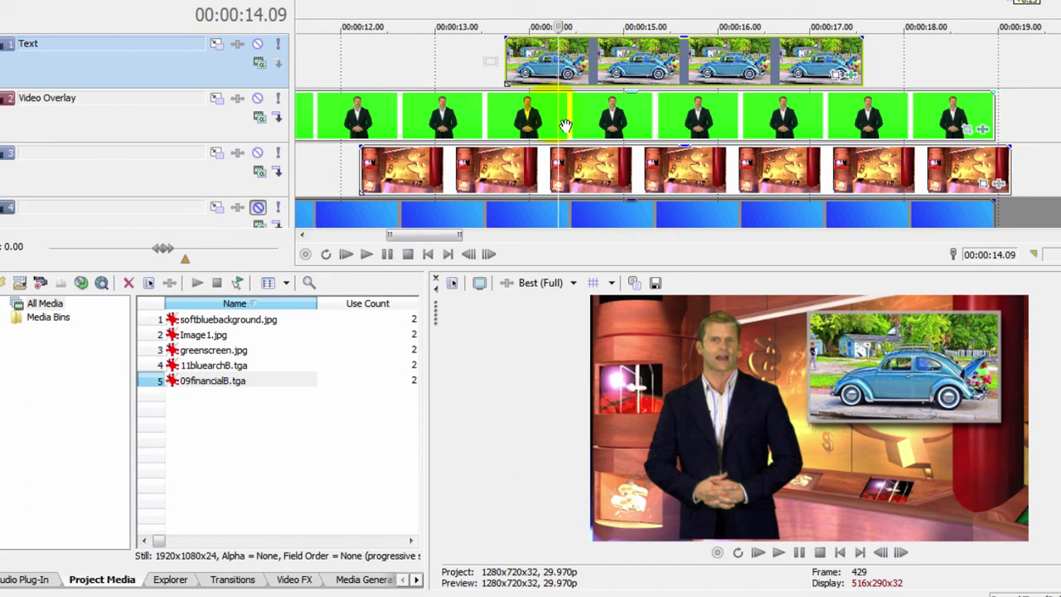
left_click(484, 69)
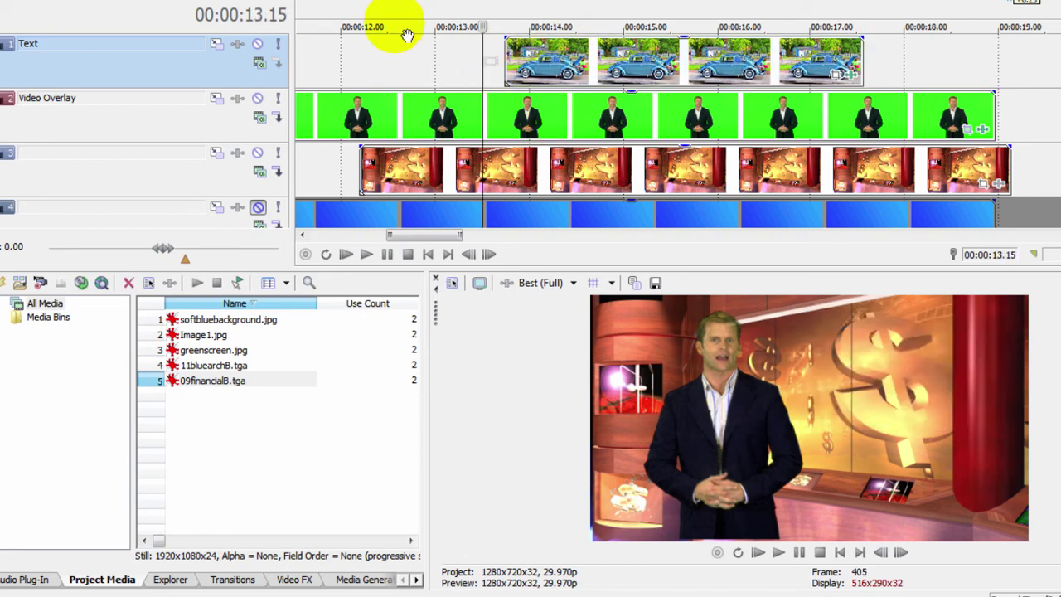
left_click(366, 254)
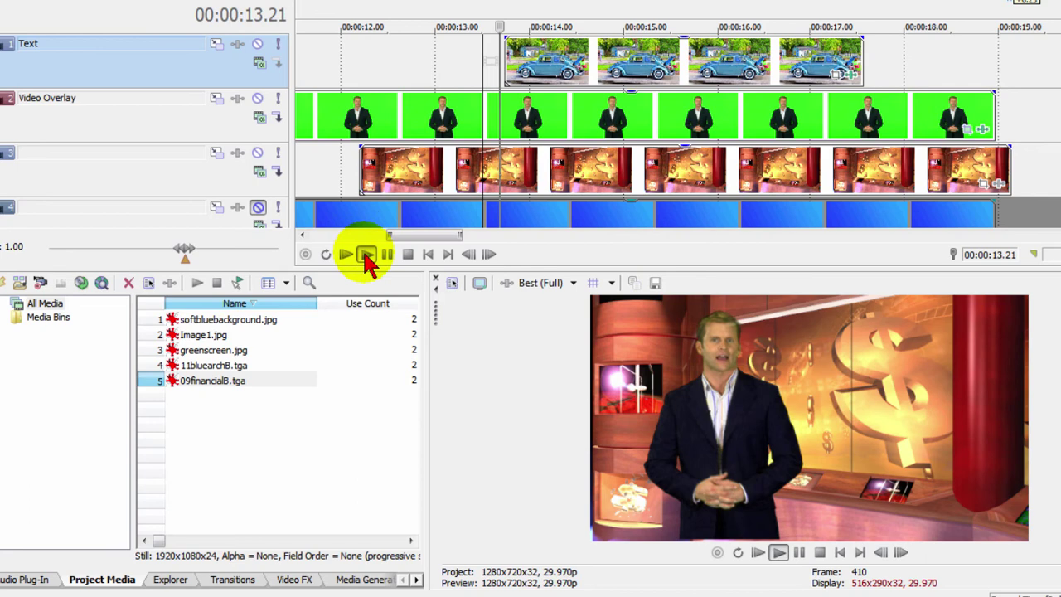
left_click(388, 254)
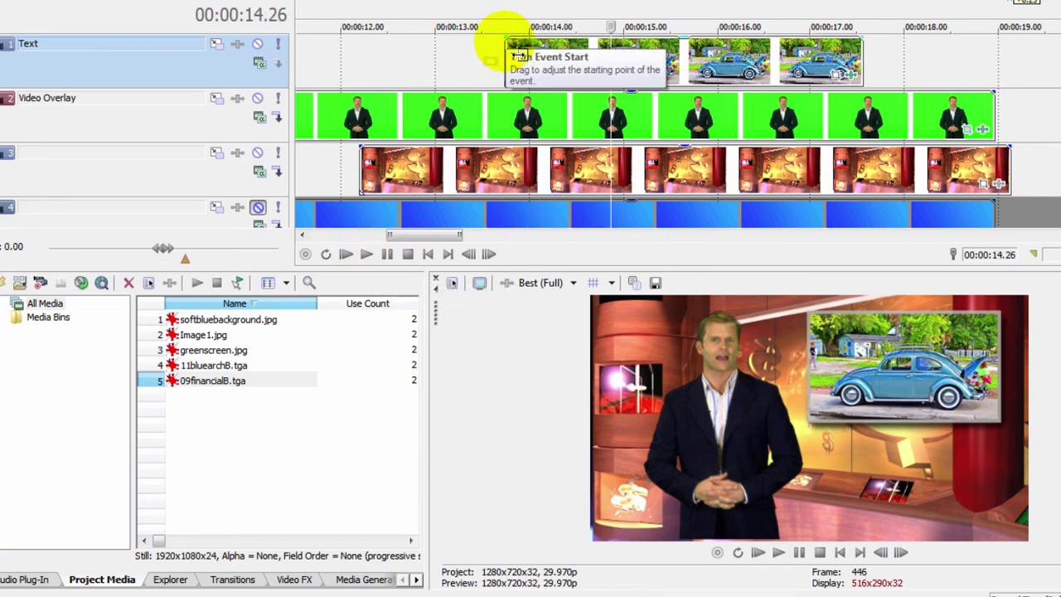
Give the car clip a 0.14-second fade-in, preview it, and list the 3D Fly In/Out transitions.
left_click_drag(514, 43, 561, 54)
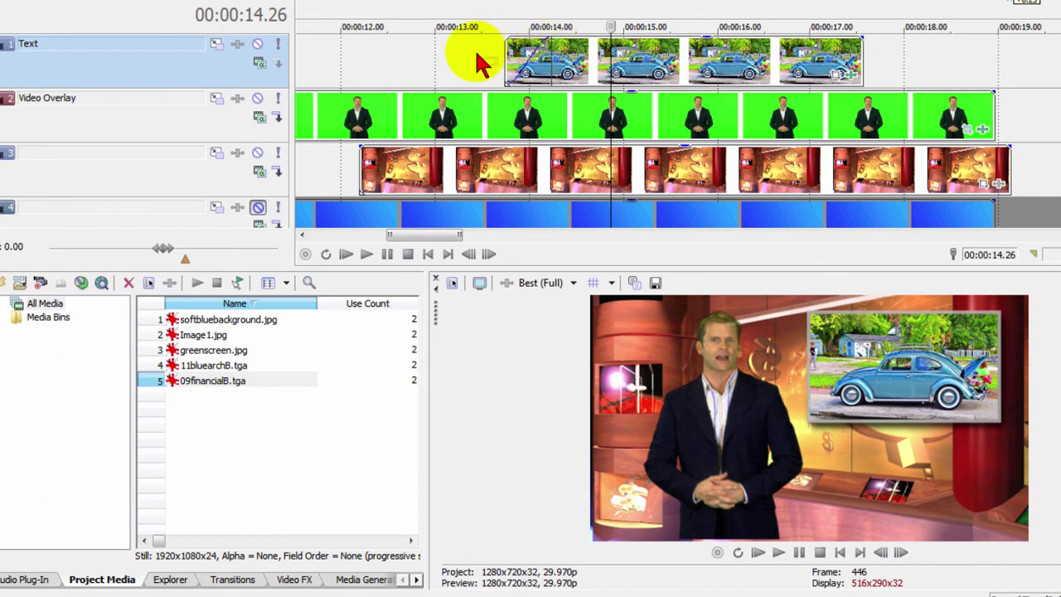
left_click(476, 62)
left_click(366, 254)
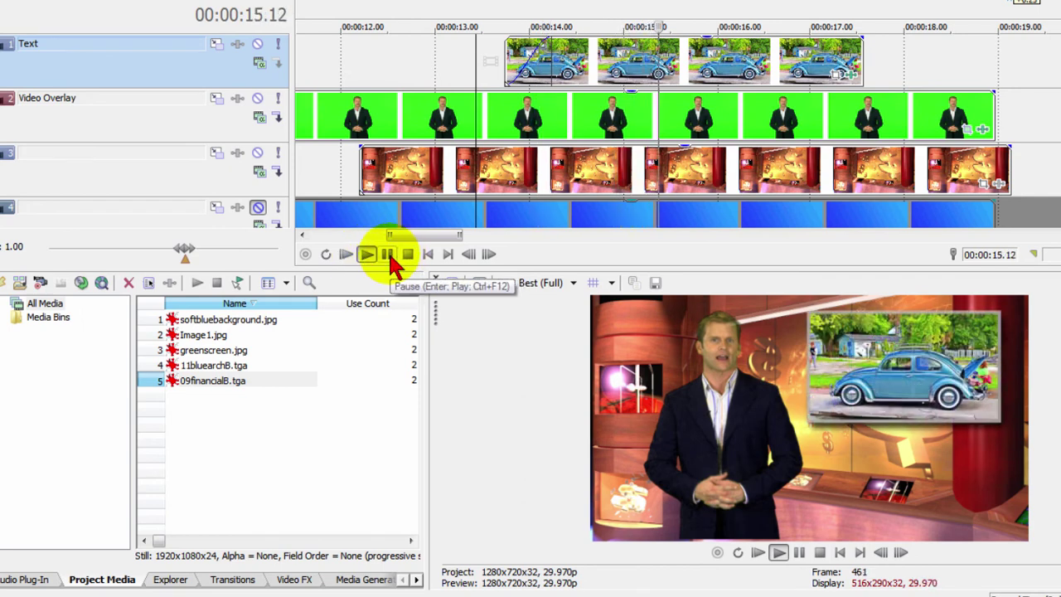
left_click(388, 255)
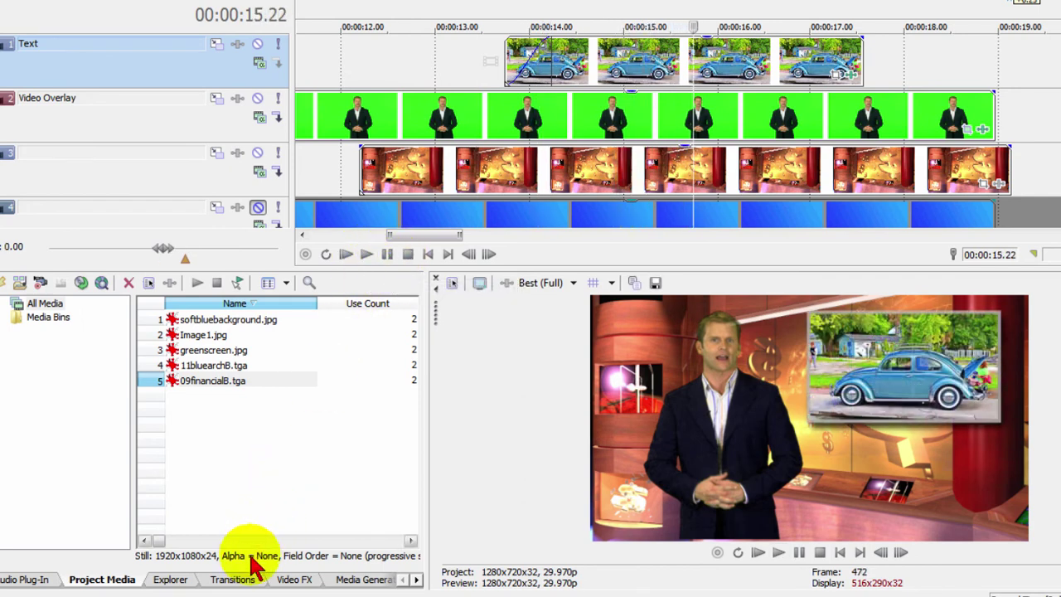
left_click(233, 579)
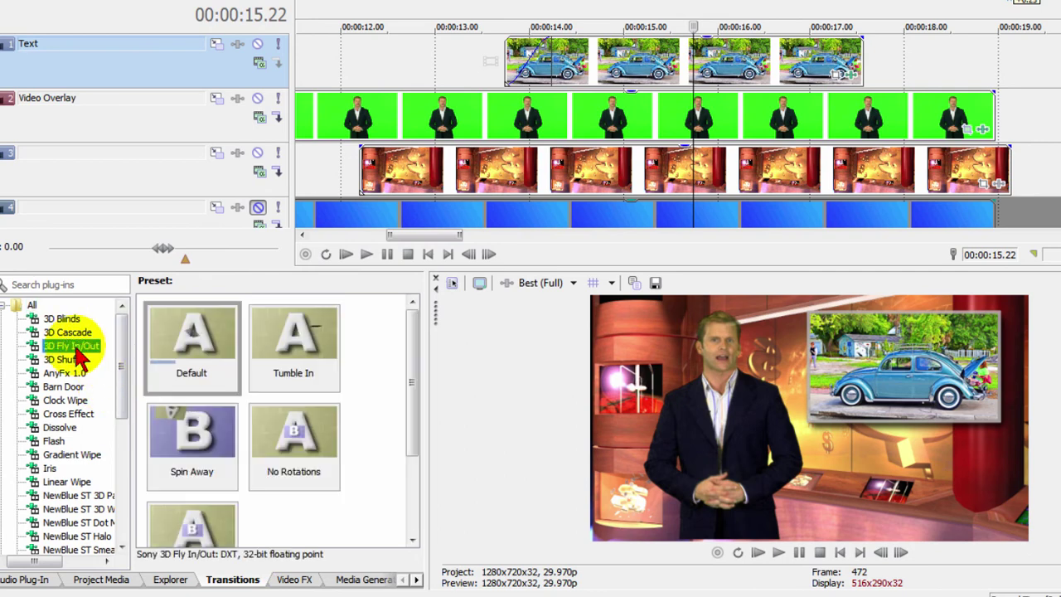
Apply the Default 3D Fly In/Out preset to the car clip's start and play it back.
left_click_drag(191, 339, 522, 66)
left_click(491, 63)
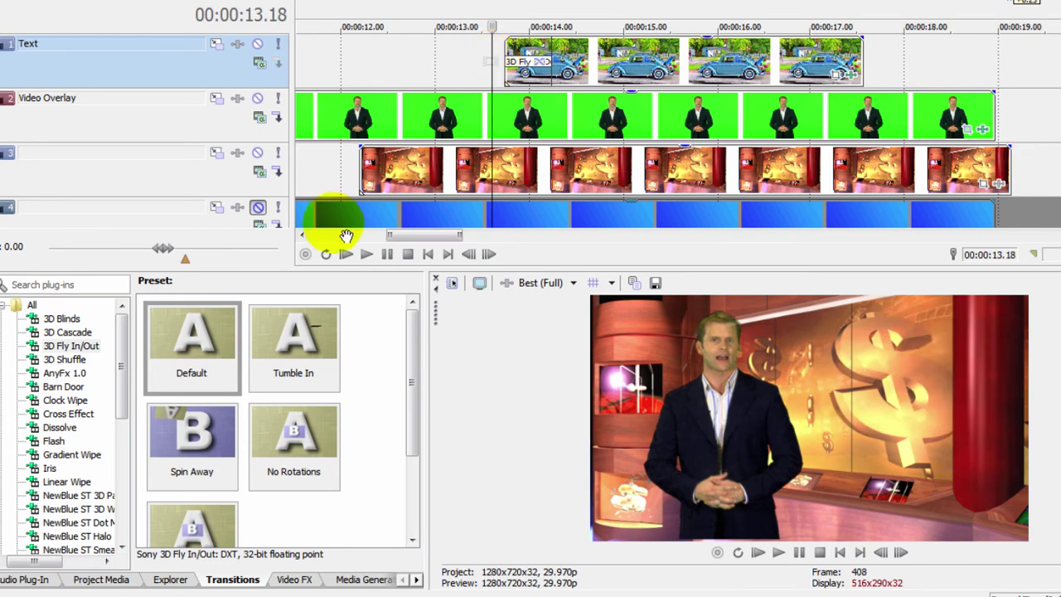
left_click(366, 255)
left_click(386, 254)
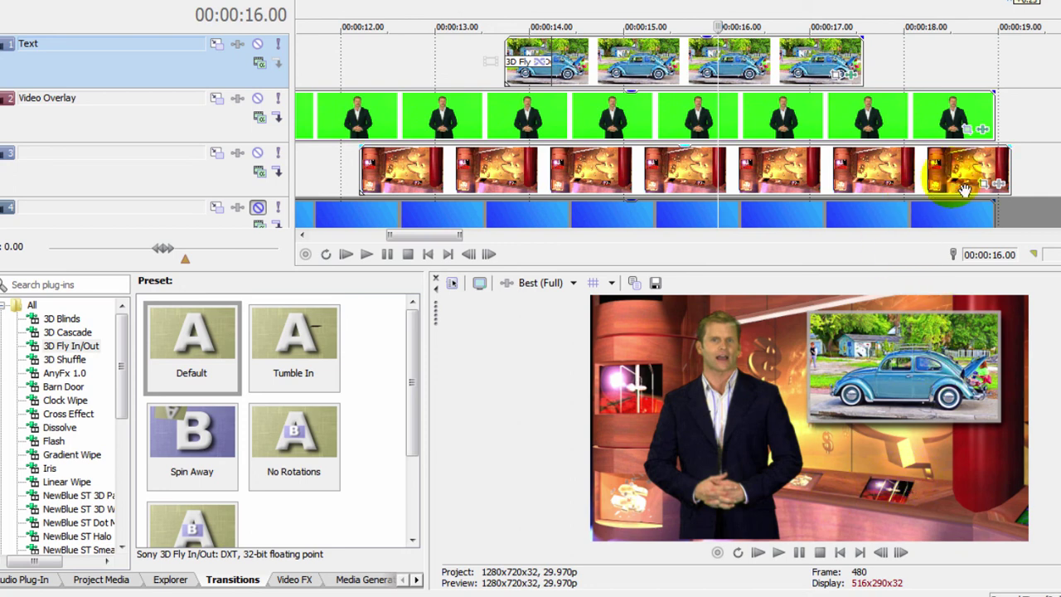
Shorten the financial clip, add 11bluearchB.tga after it with a 0.07 crossfade, and preview near 00:00:16.27.
left_click_drag(1010, 174, 776, 170)
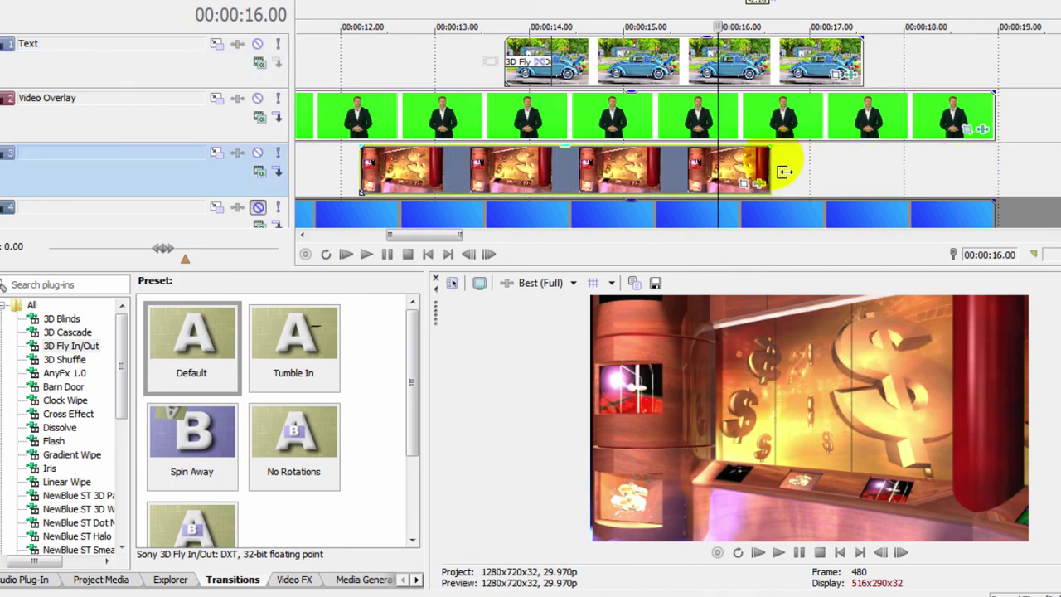
left_click(100, 579)
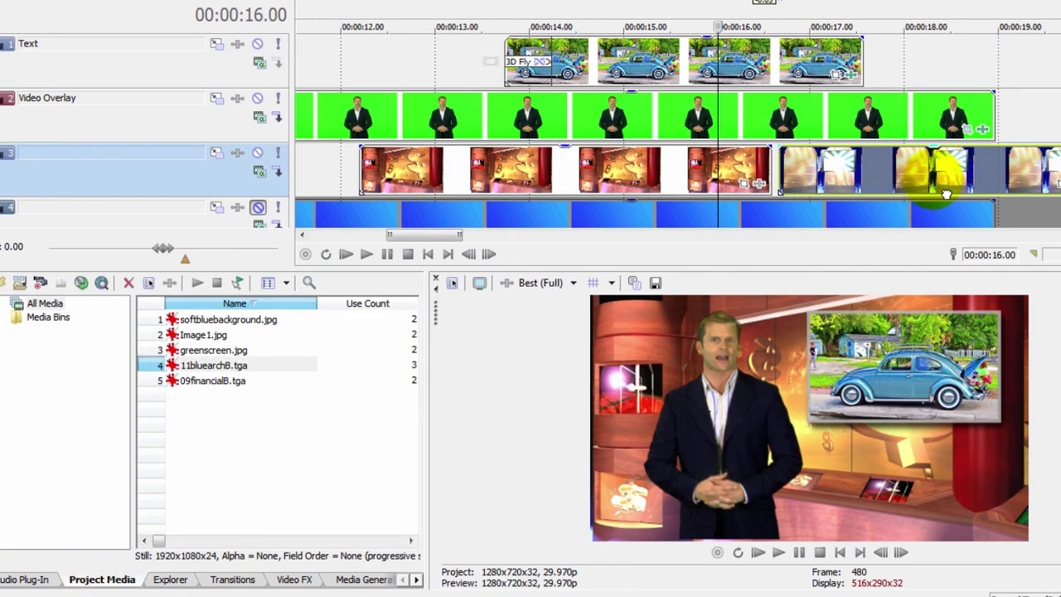
left_click_drag(171, 365, 927, 196)
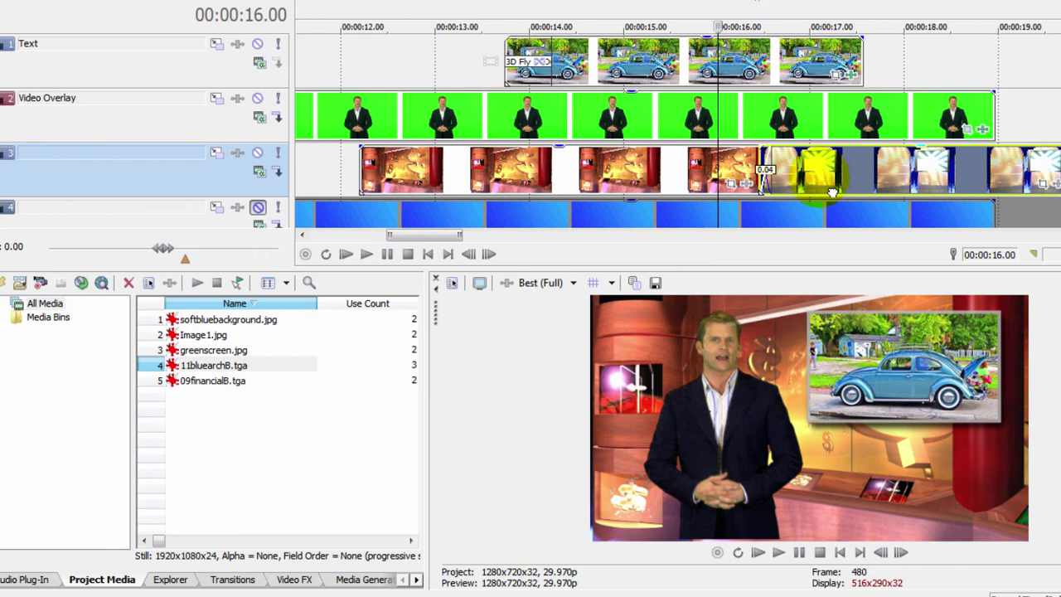
left_click_drag(832, 192, 823, 190)
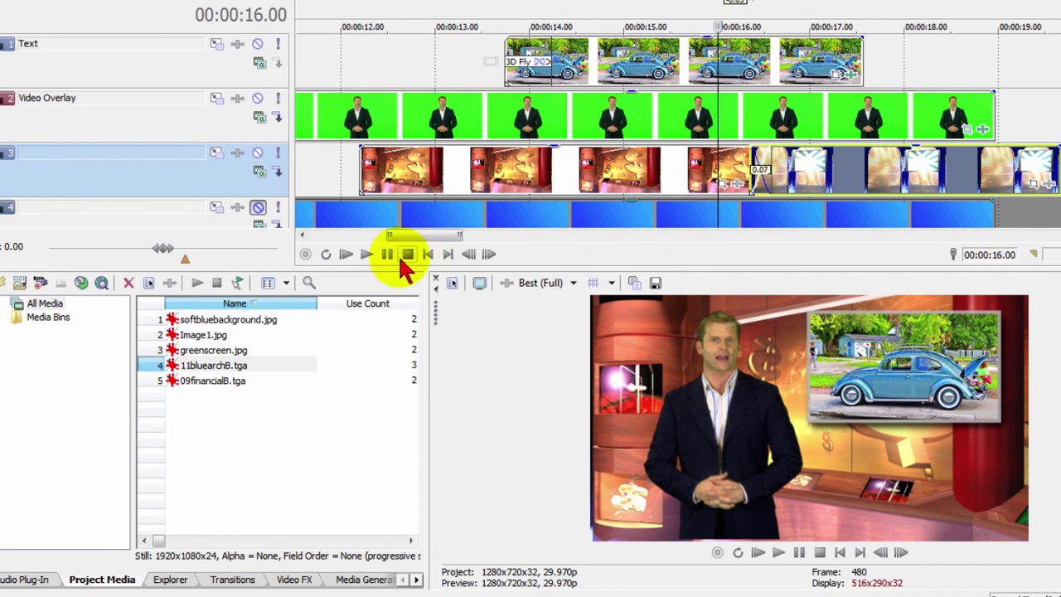
left_click(365, 254)
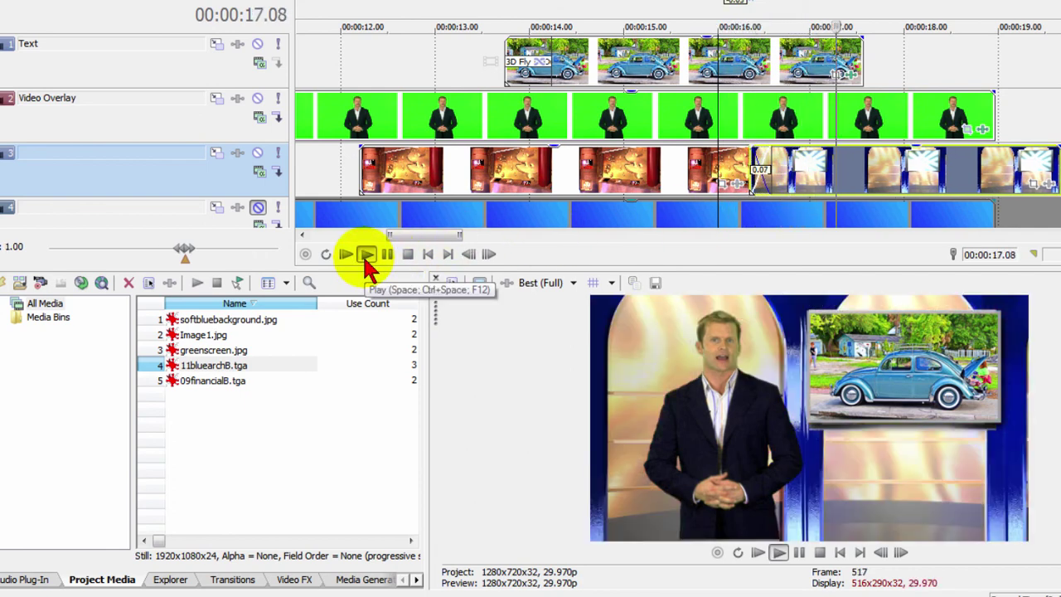
left_click(390, 254)
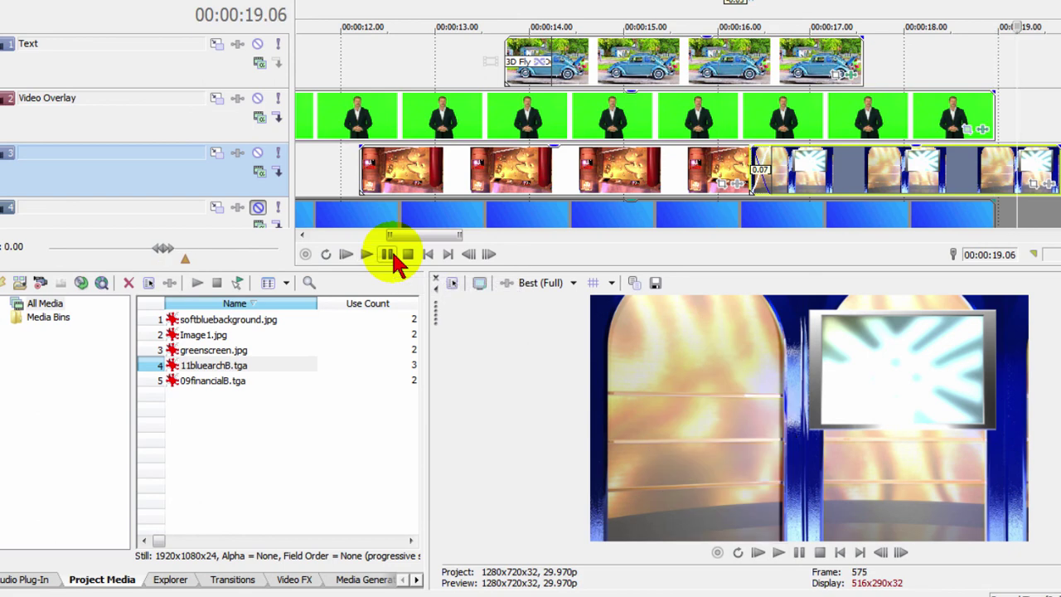
left_click(803, 26)
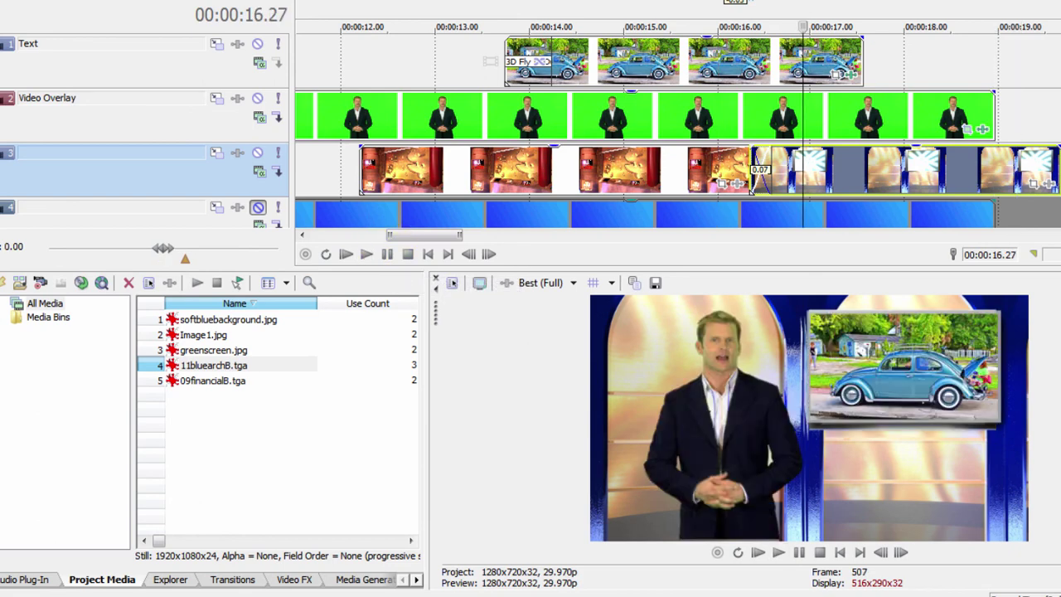